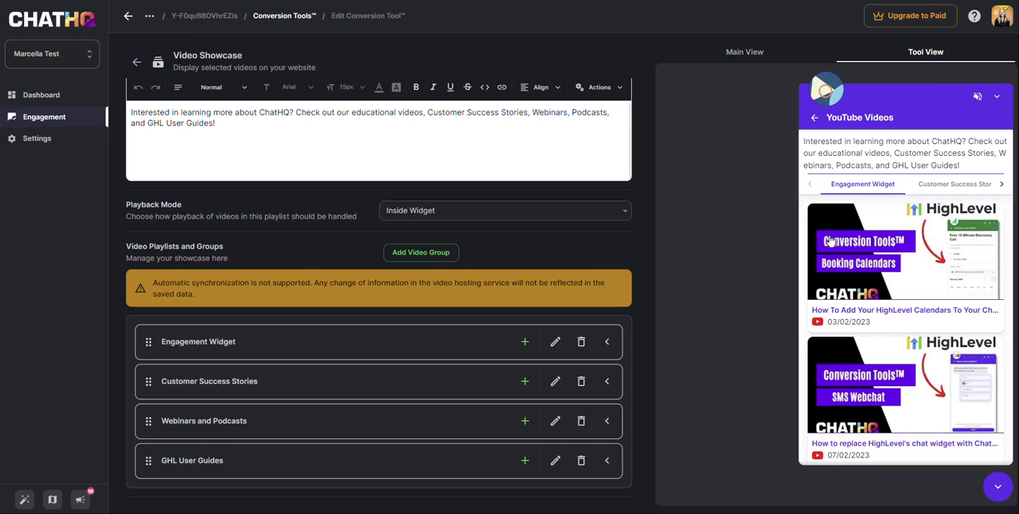
Examine the existing YouTube Videos showcase preview across its Engagement Widget, Customer Success Stories, Webinars and Podcasts, and GHL User Guides groups
scroll(872, 227, down, 2)
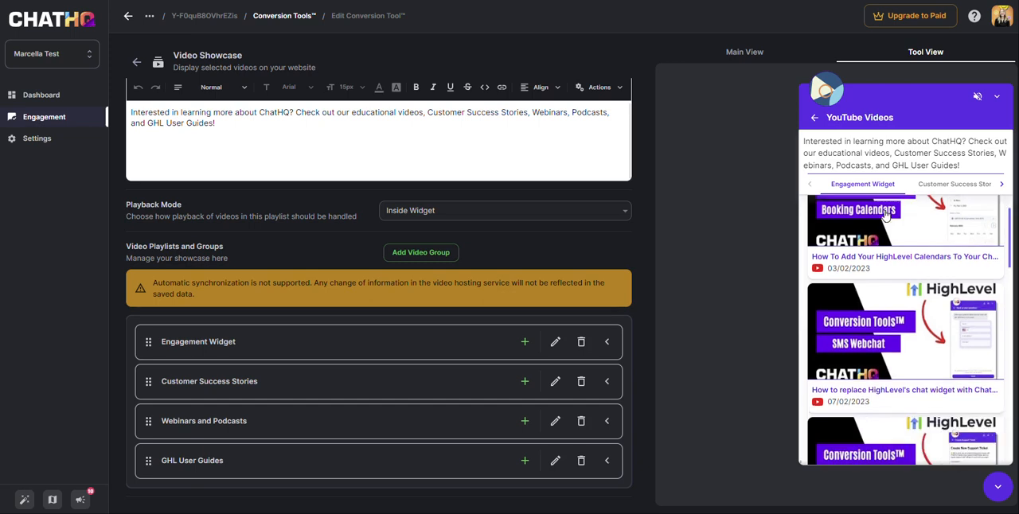
scroll(884, 218, up, 2)
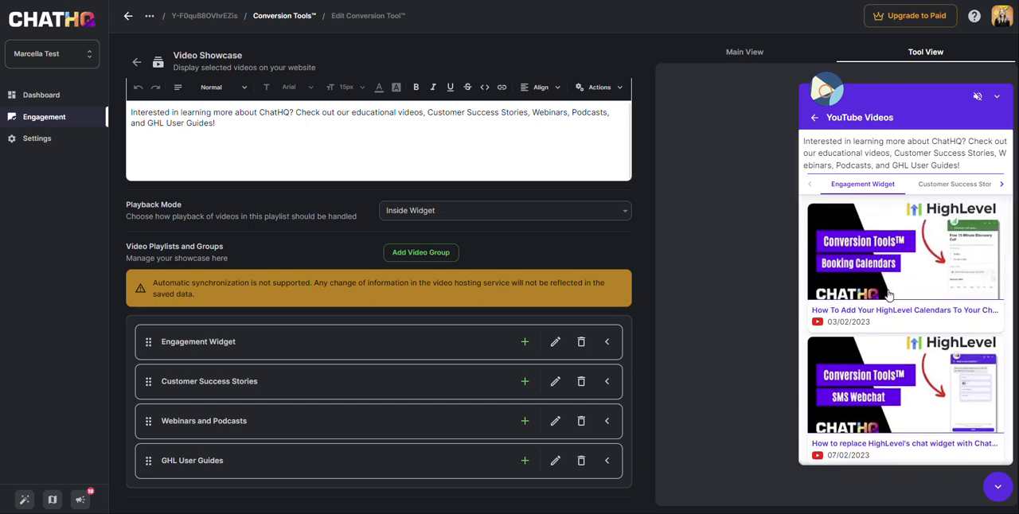
scroll(889, 295, down, 5)
scroll(890, 294, up, 5)
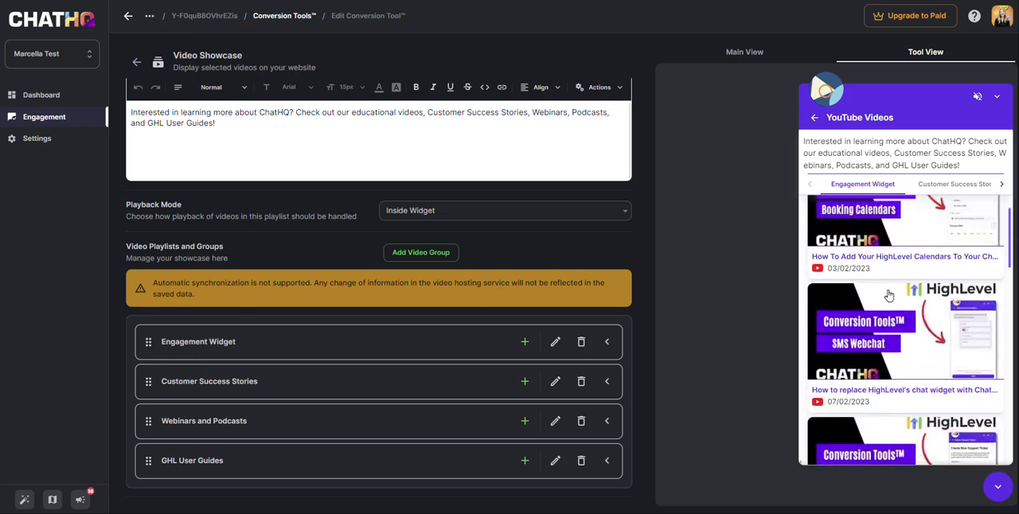
click(928, 186)
scroll(949, 293, down, 1)
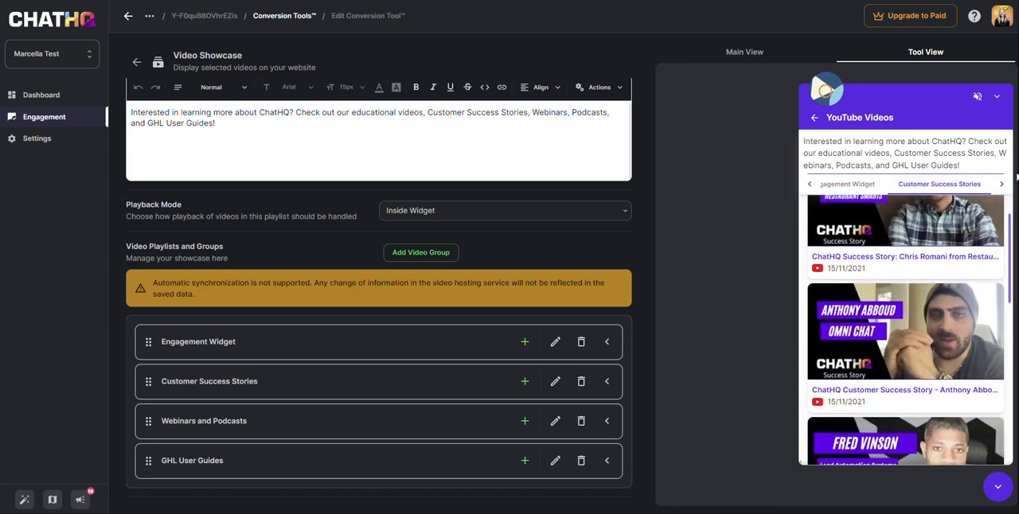
click(949, 184)
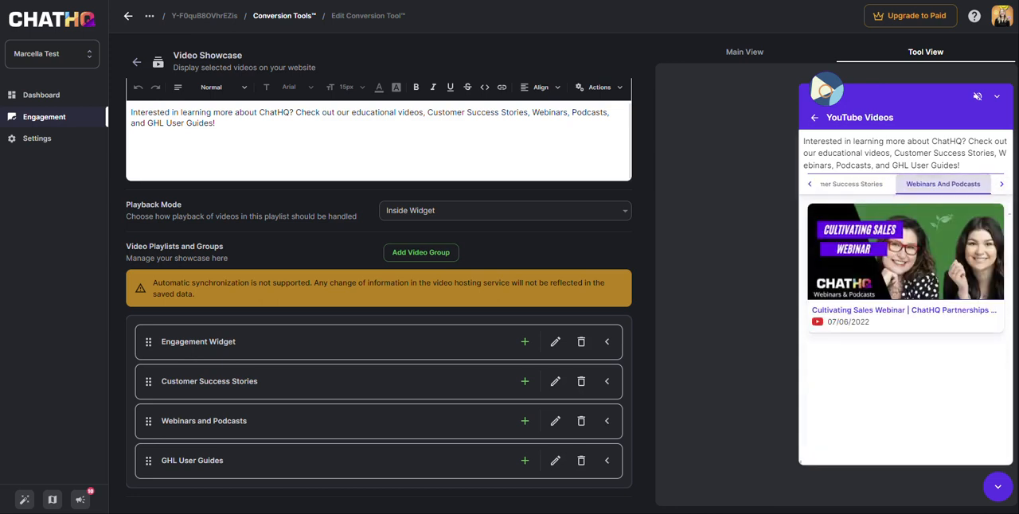
click(1000, 186)
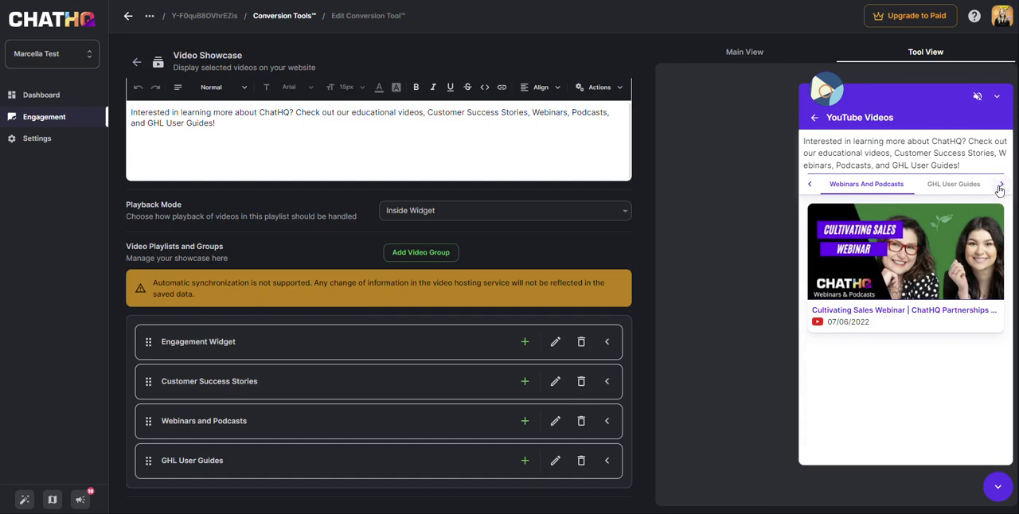
click(933, 188)
scroll(935, 260, down, 1)
scroll(935, 260, down, 10)
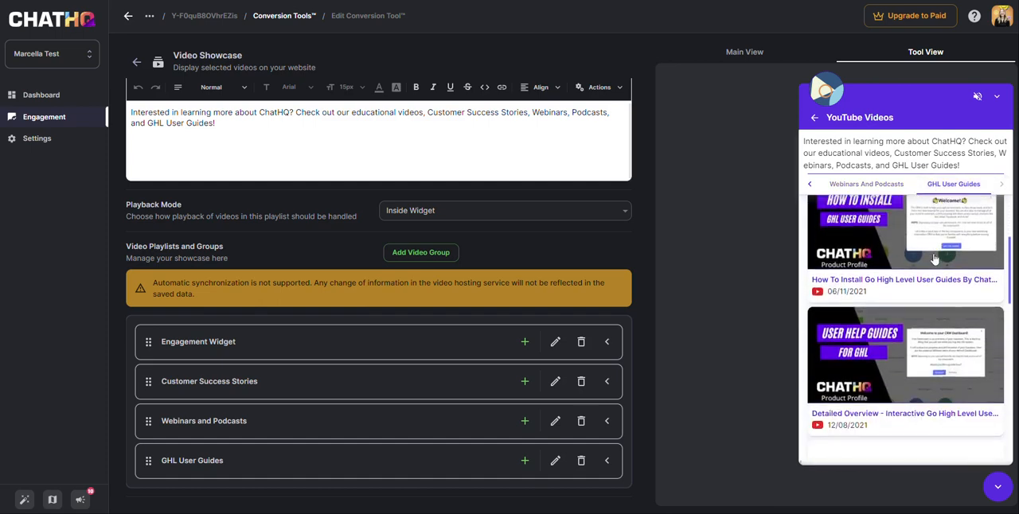
scroll(872, 371, up, 10)
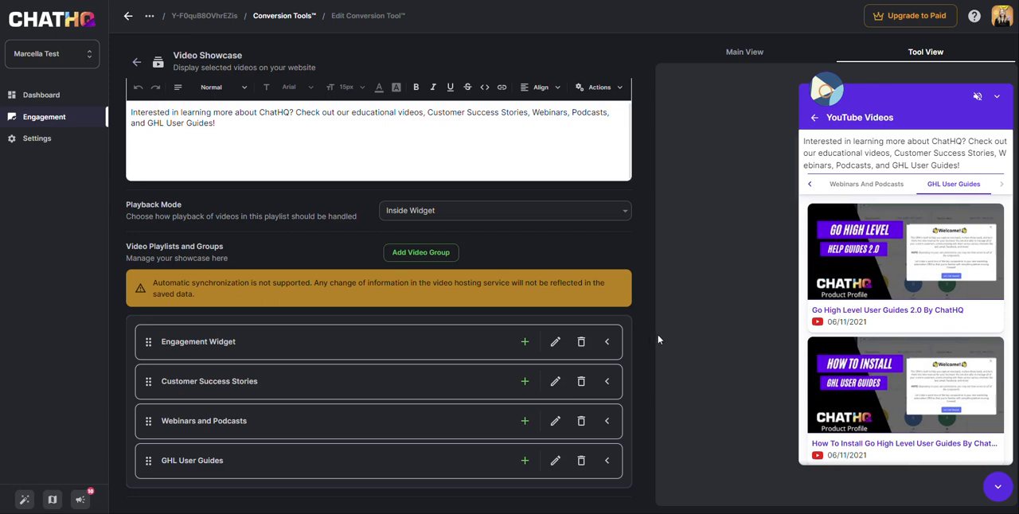
scroll(571, 346, up, 4)
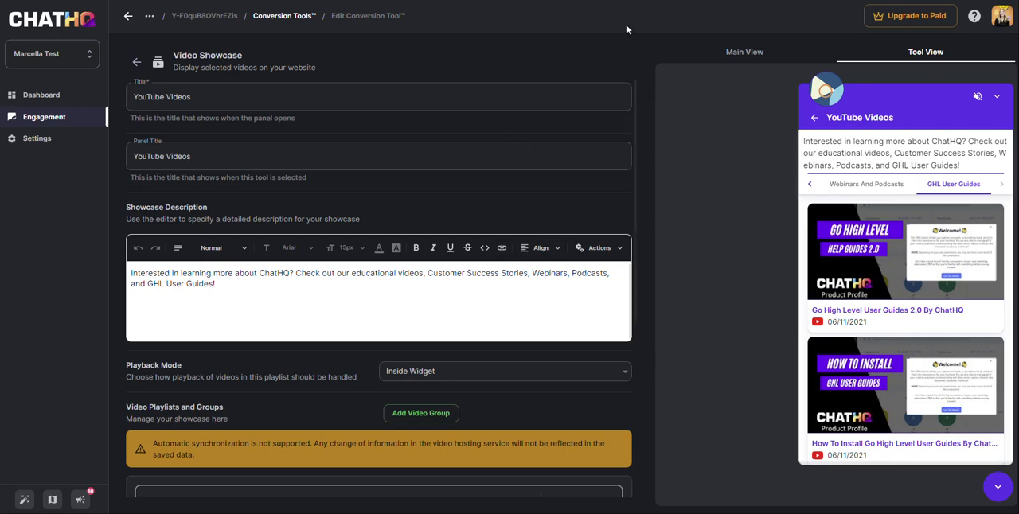
From the widget's conversion tools list, add a new Video Showcase tool and open its settings
key(alt+Left)
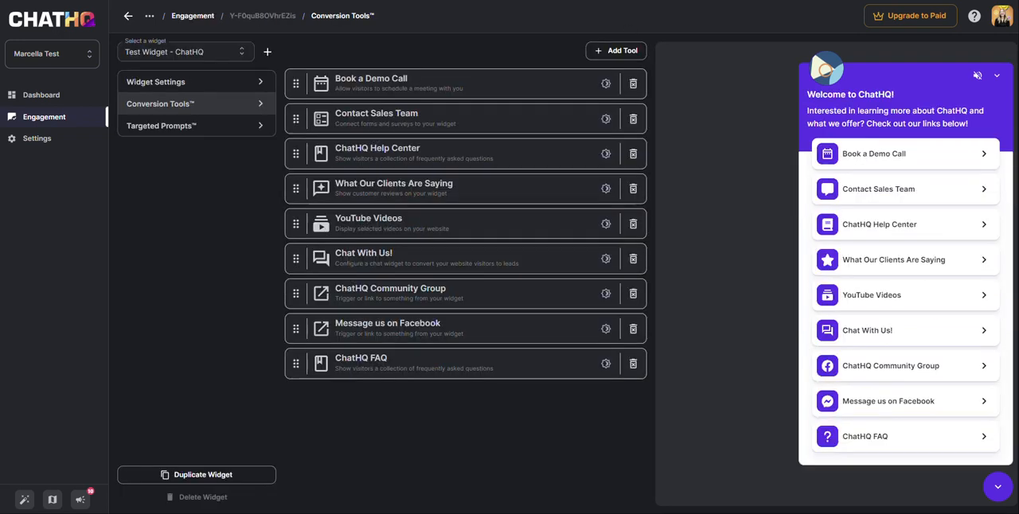
click(601, 51)
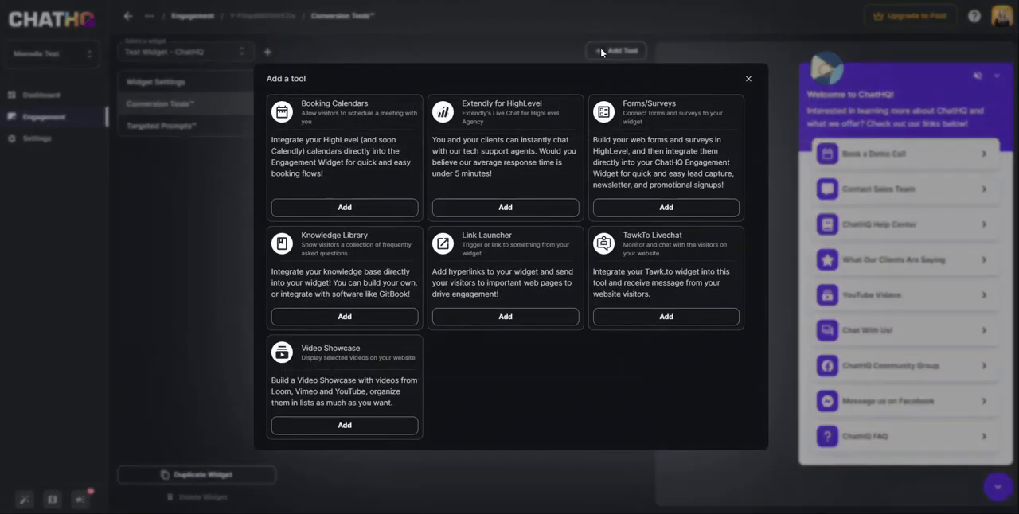
click(320, 424)
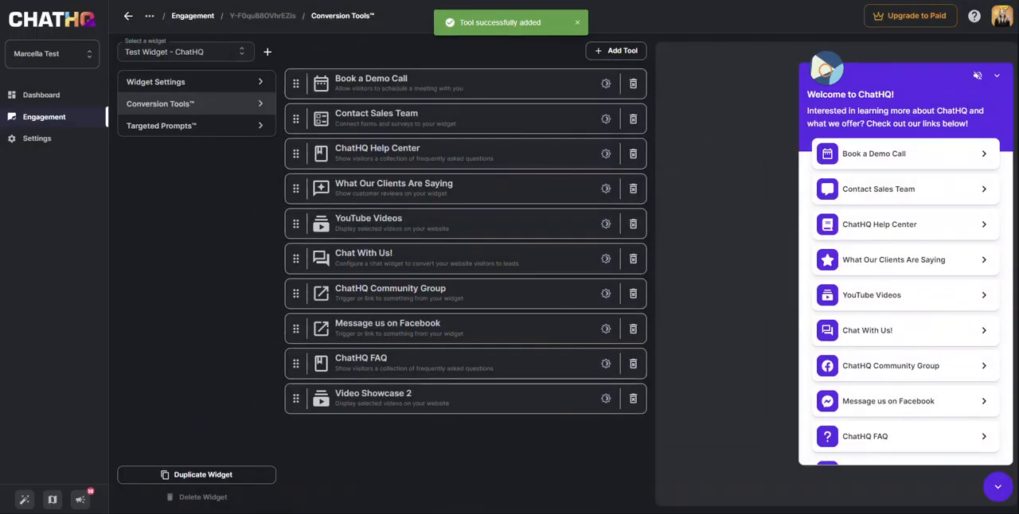
click(374, 398)
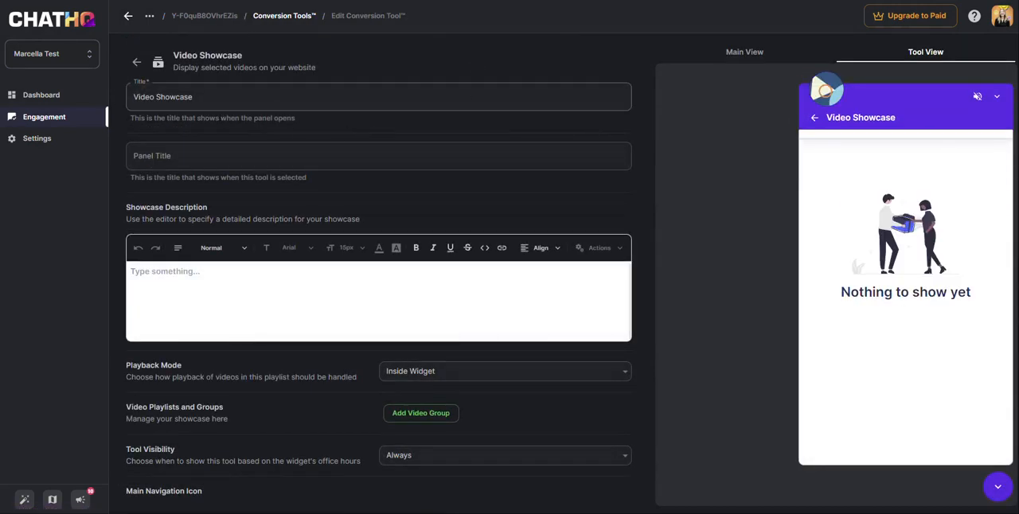
Set the new showcase's title to "YouTube Videos", using the main view preview to see its entry in the widget
click(231, 97)
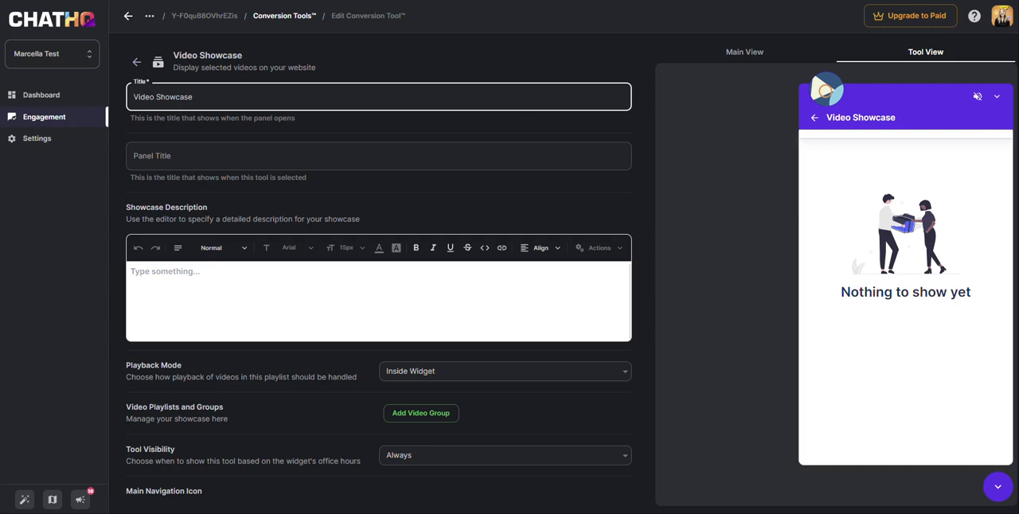
click(748, 56)
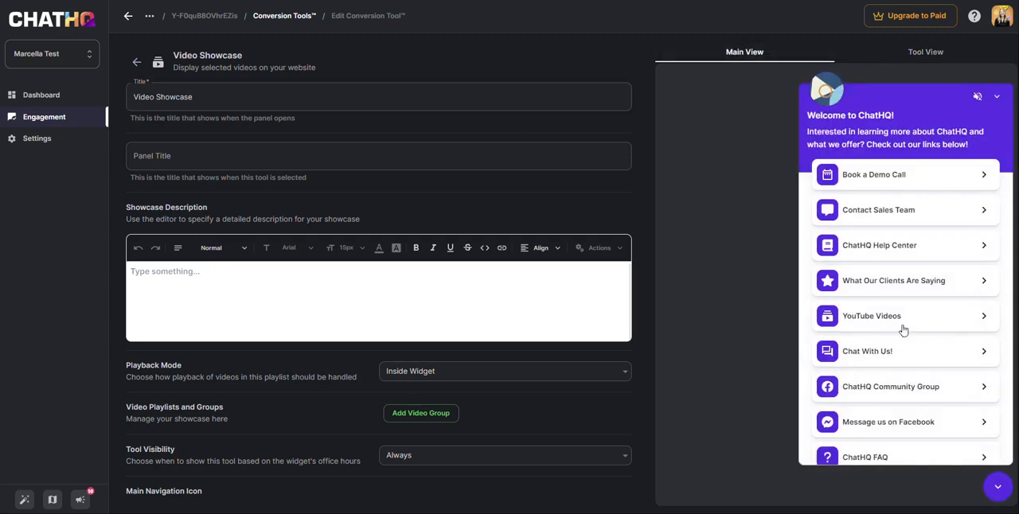
scroll(904, 330, down, 1)
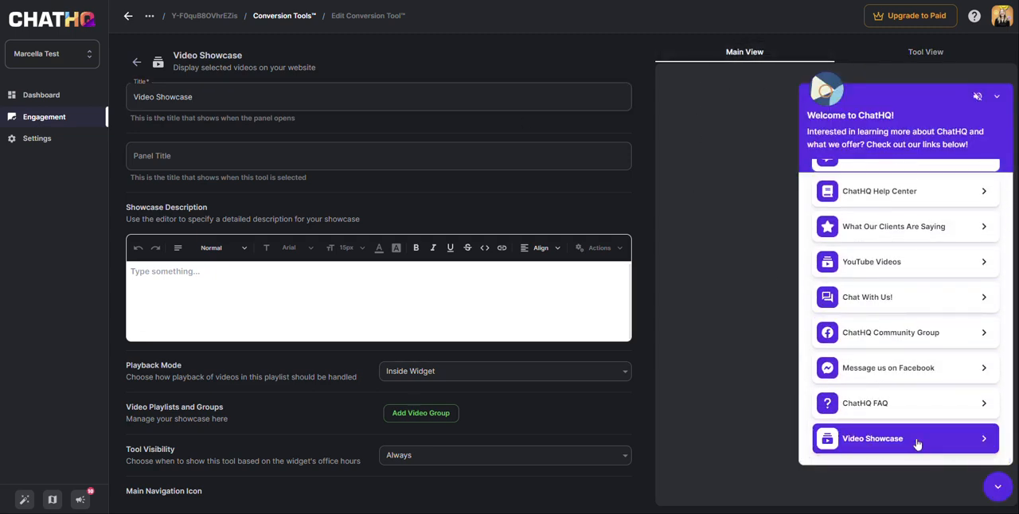
drag(208, 97, 132, 97)
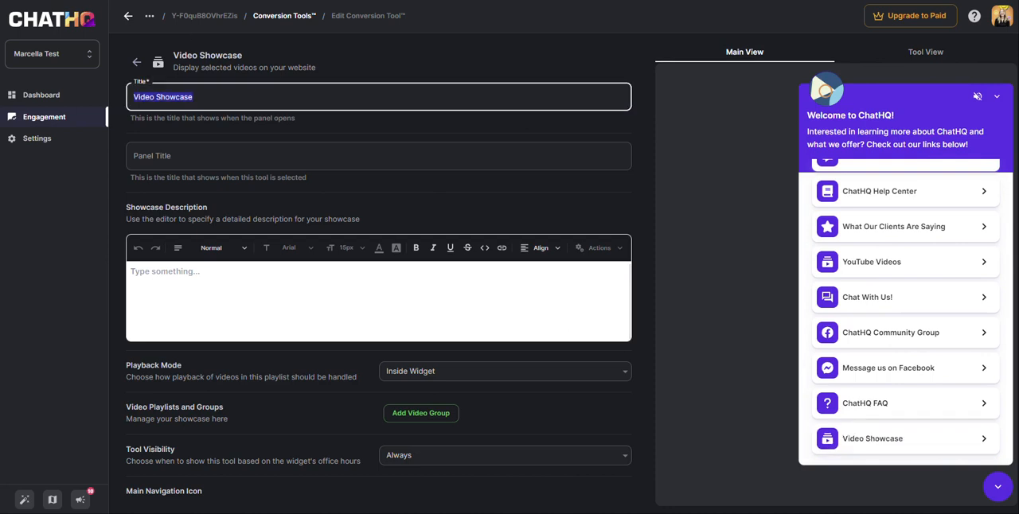
text(Youtu)
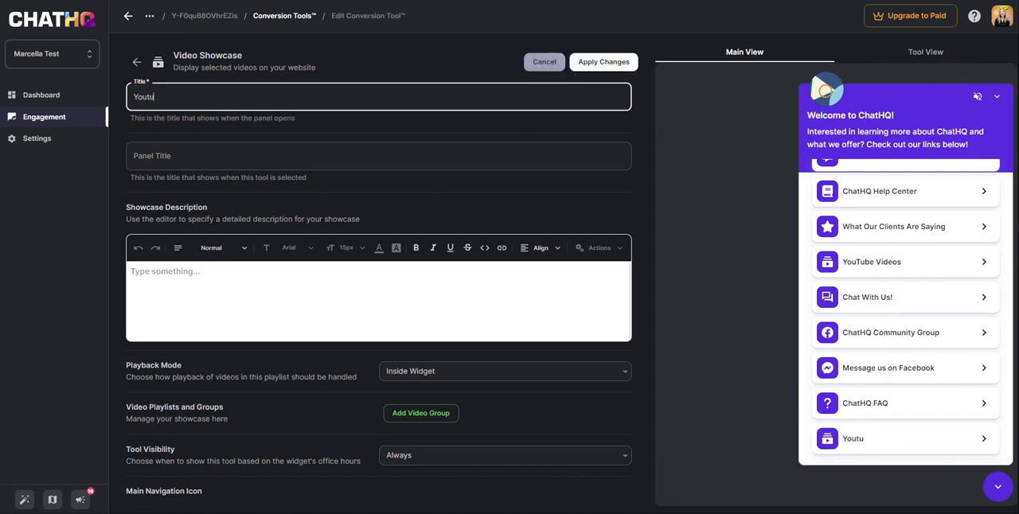
key(BackSpace)
text(Tube Videos)
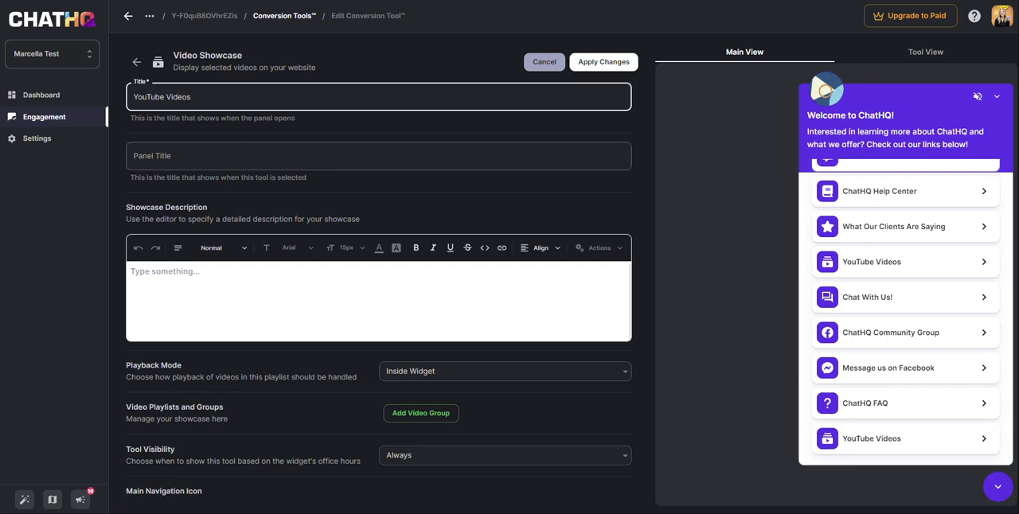
Set the showcase's panel title to "YouTube Videos" with the preview switched to the tool view
click(247, 160)
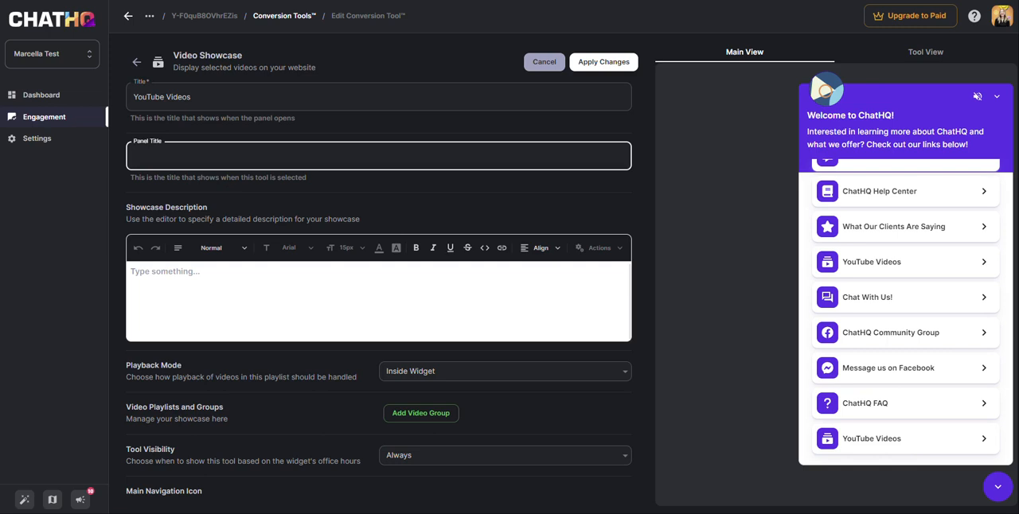
click(928, 58)
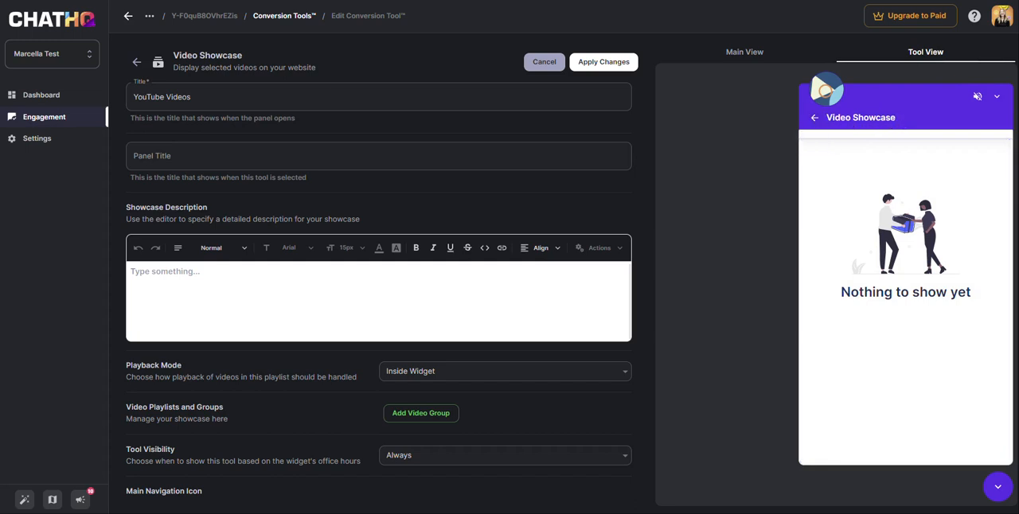
click(152, 156)
text(YouTube Videos)
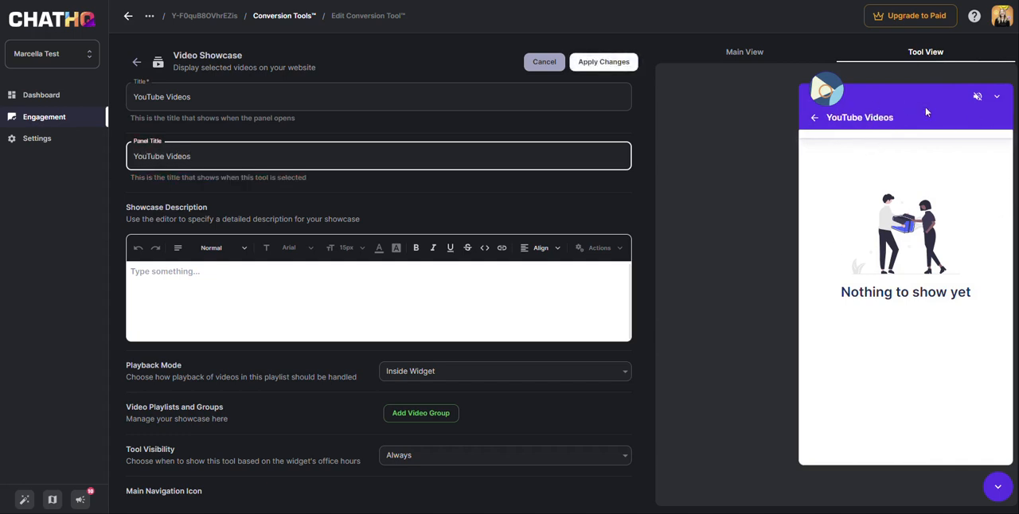
Set the showcase description to "Interested in learning more about ChatHQ? Check out our educational videos, Customer Success Stories, Webinars, Podcasts, and GHL User Guides!"
scroll(384, 245, down, 1)
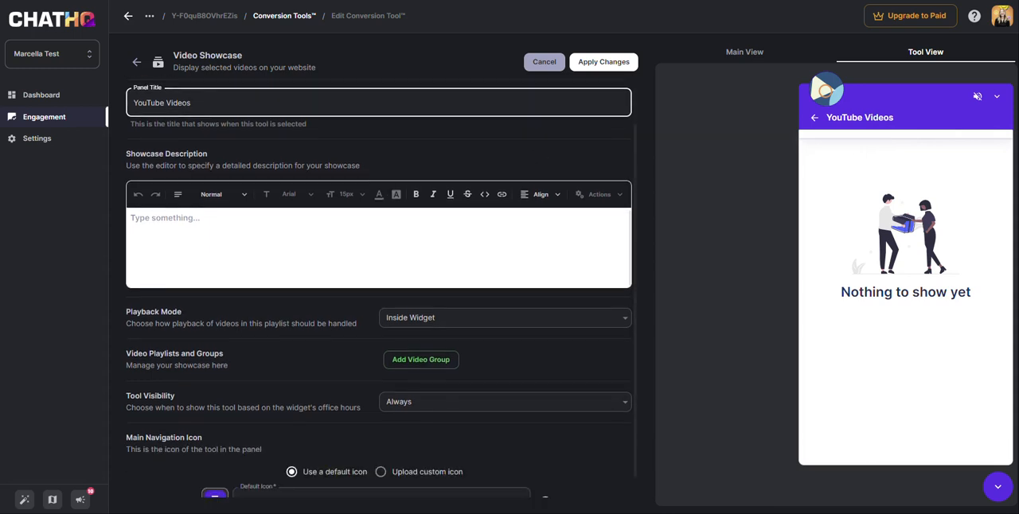
click(166, 219)
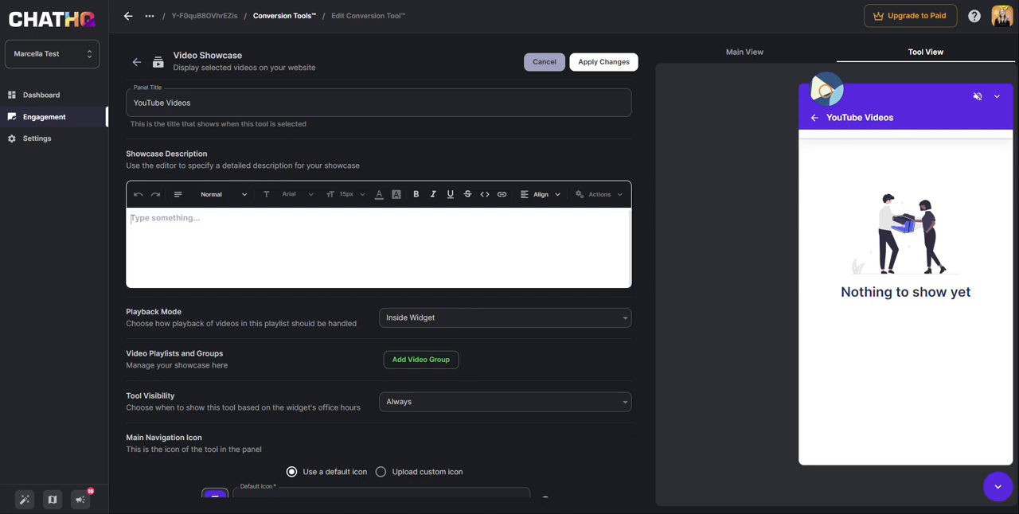
text(Interested in learning more about ChatHQ? Check out our educational videos, Customer Success Stories, Webinars, Podcasts, and GHL User Guides!)
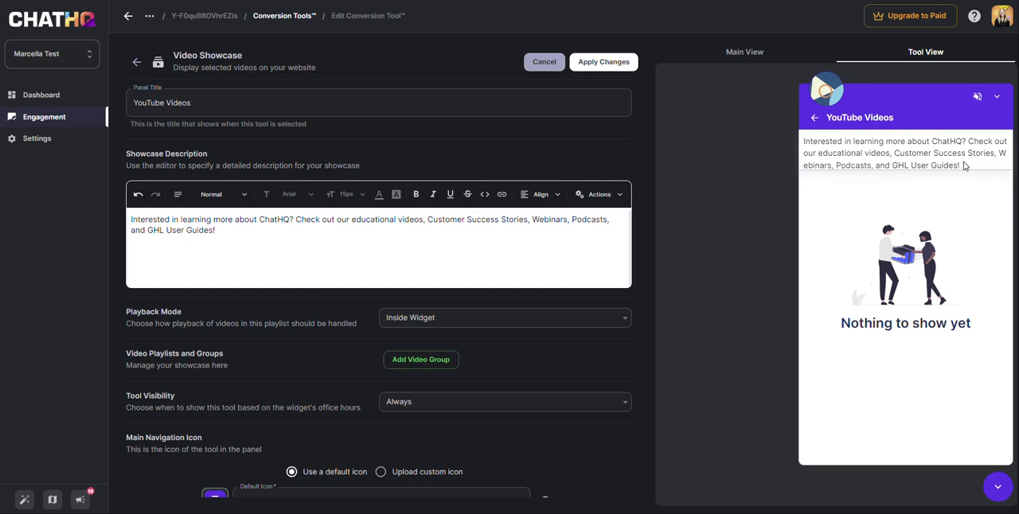
Try the External Popup playback mode for the showcase and set it back to Inside Widget
scroll(380, 288, down, 1)
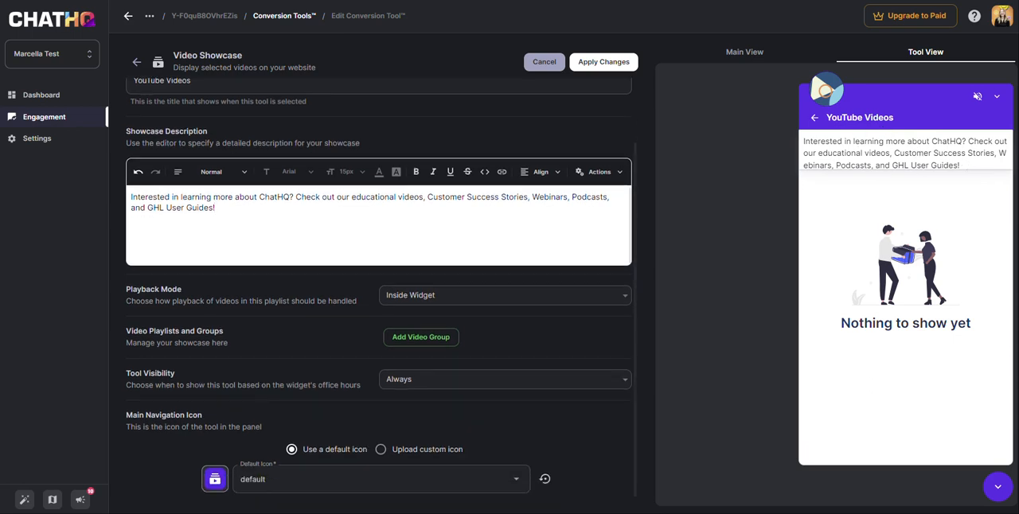
click(478, 296)
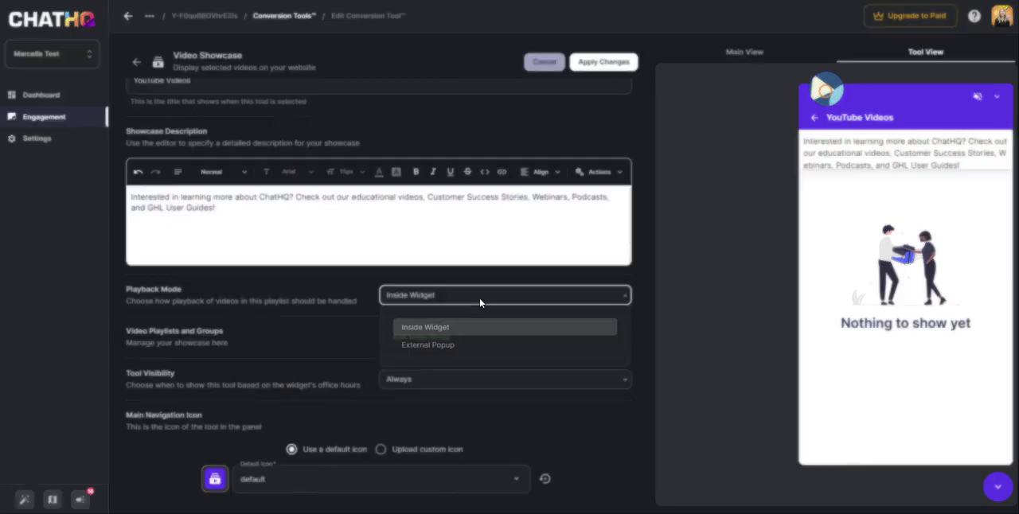
click(509, 346)
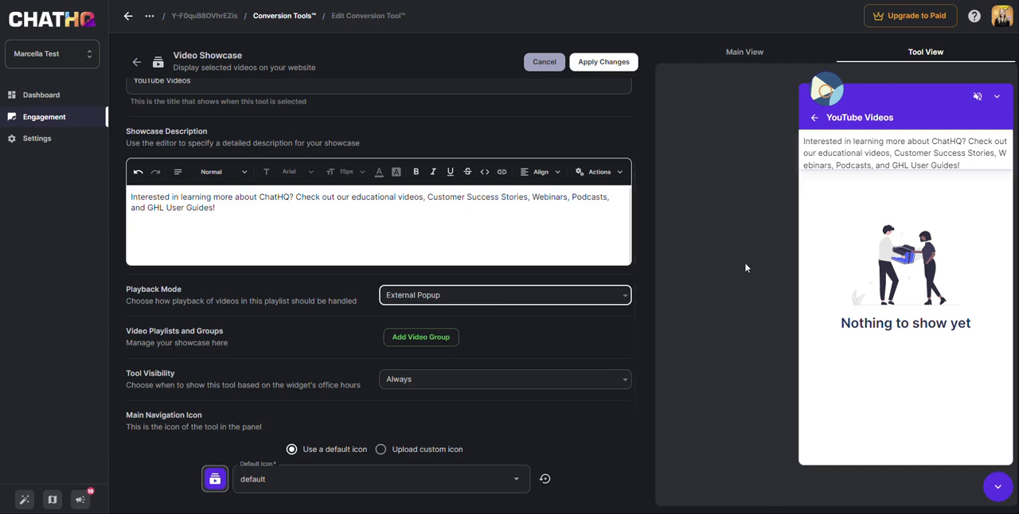
click(586, 295)
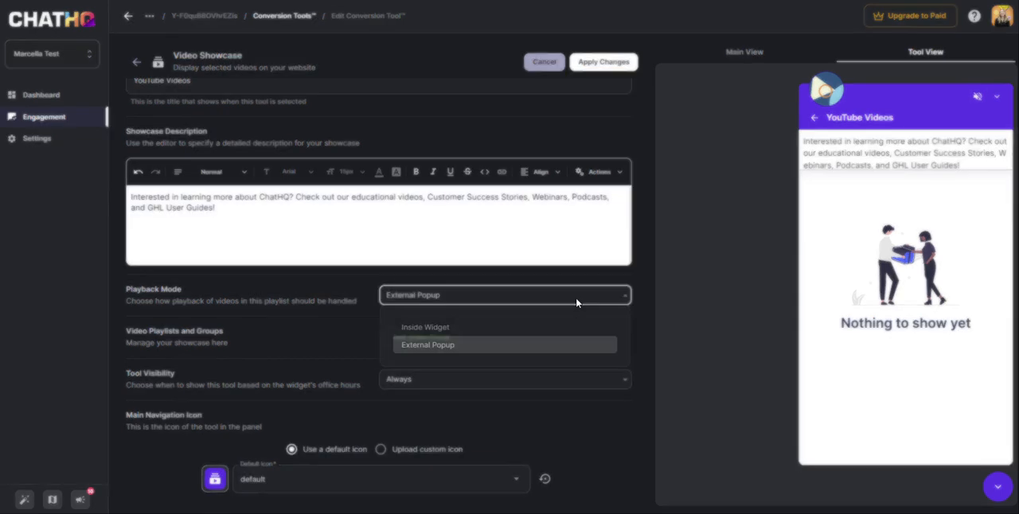
click(412, 334)
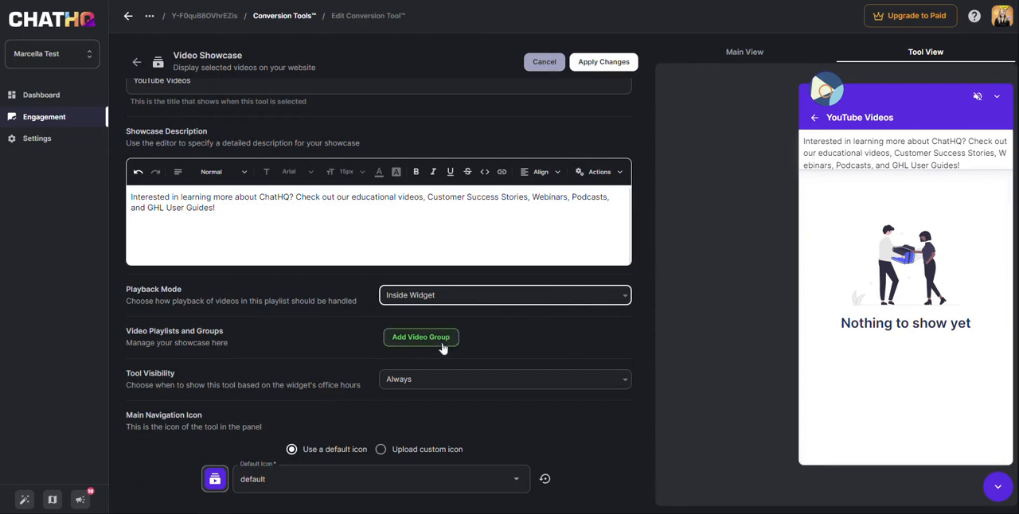
Add a video group to the showcase and rename it "Engagement Widget"
click(415, 345)
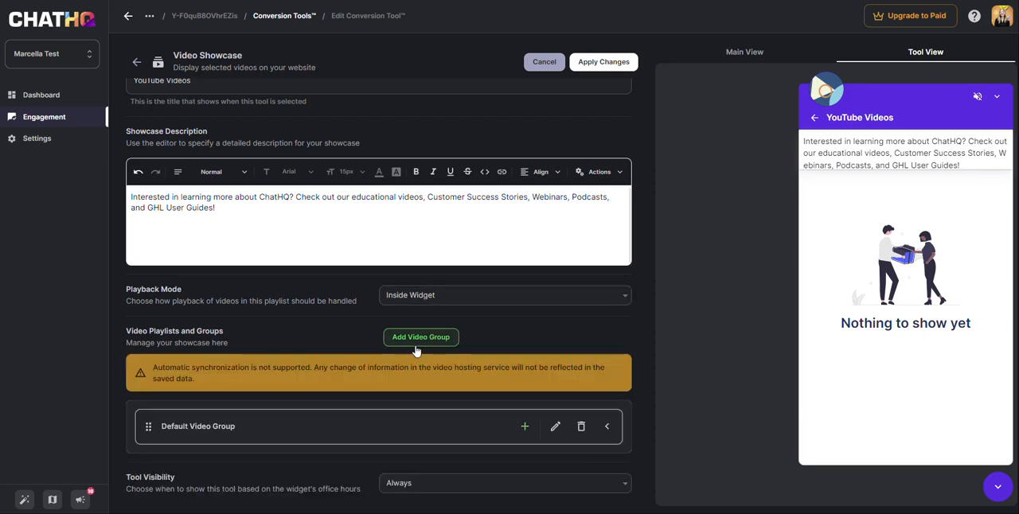
scroll(545, 349, down, 2)
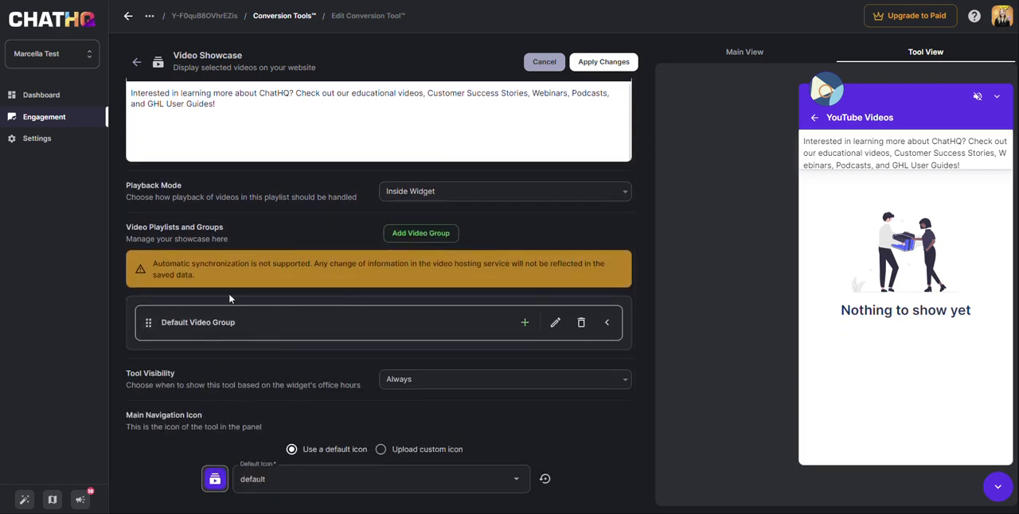
click(557, 323)
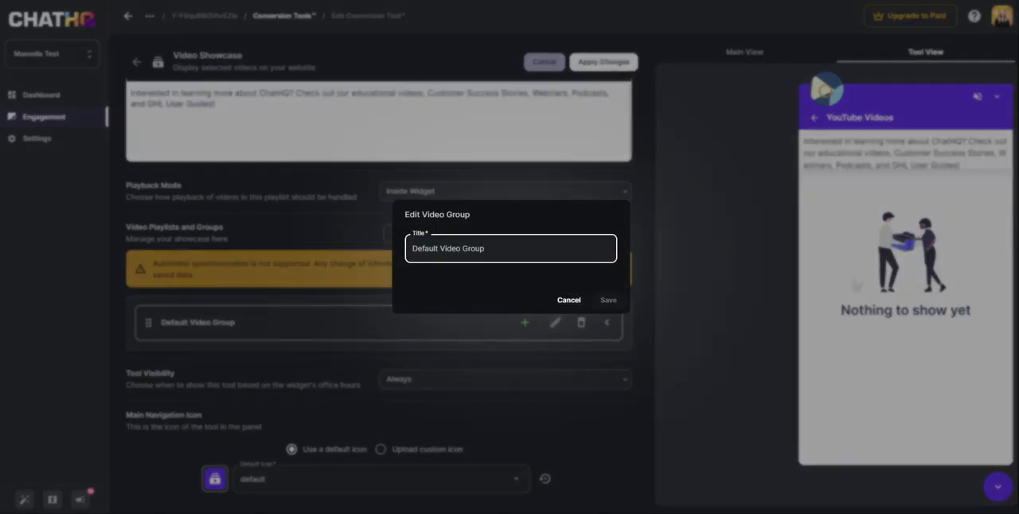
drag(488, 249, 389, 253)
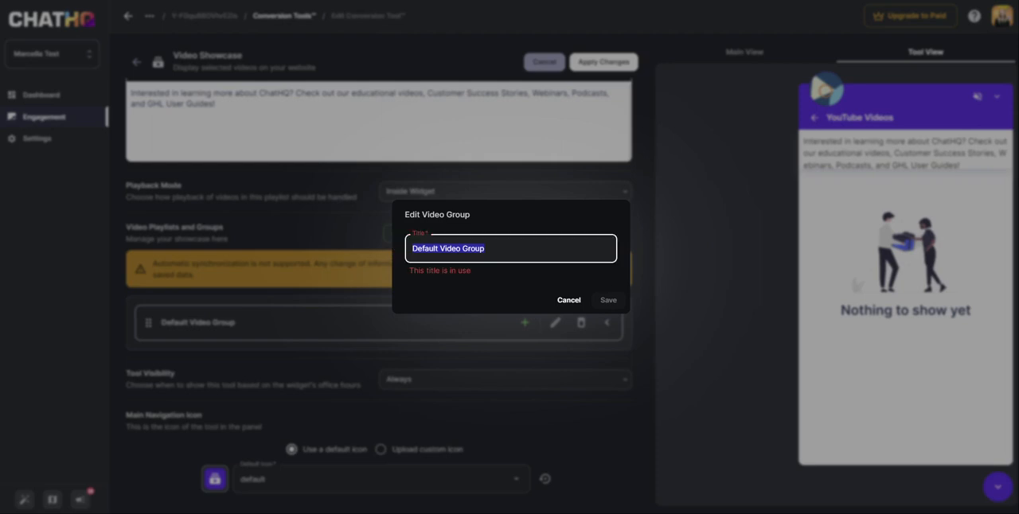
key(Home)
key(ctrl+shift+Right)
text(Engagement Widget)
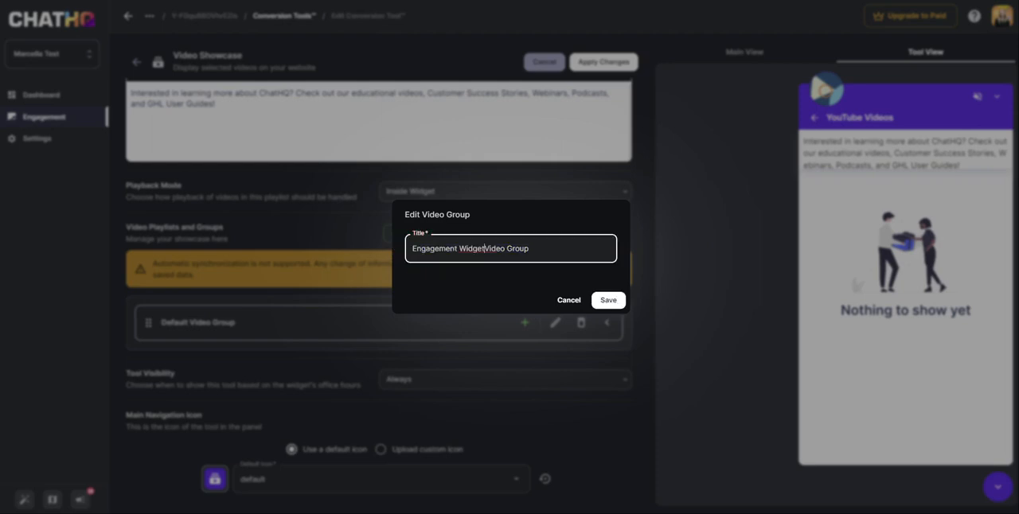
drag(532, 248, 383, 251)
text(Engagement Widget)
click(608, 305)
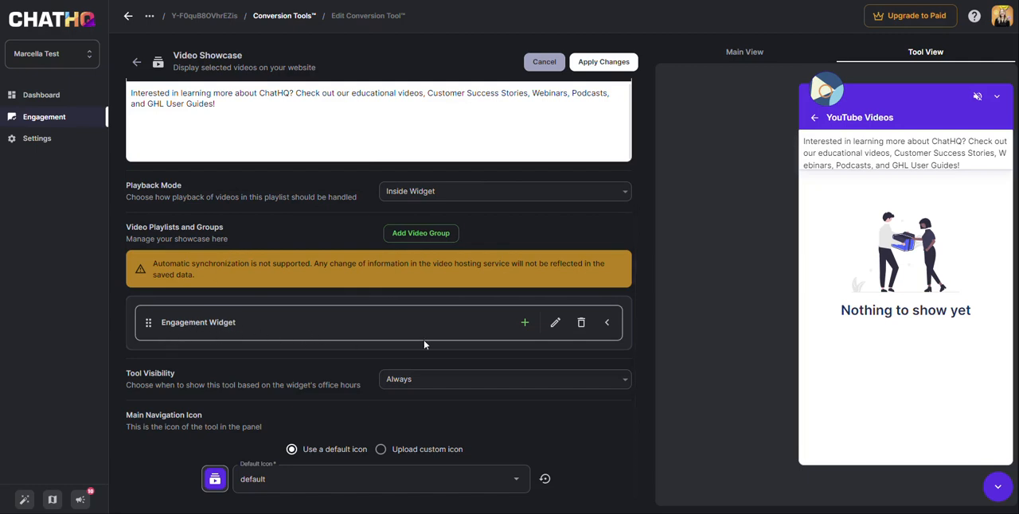
Expand the Engagement Widget group and start adding a video to it with YouTube as the video provider
click(607, 324)
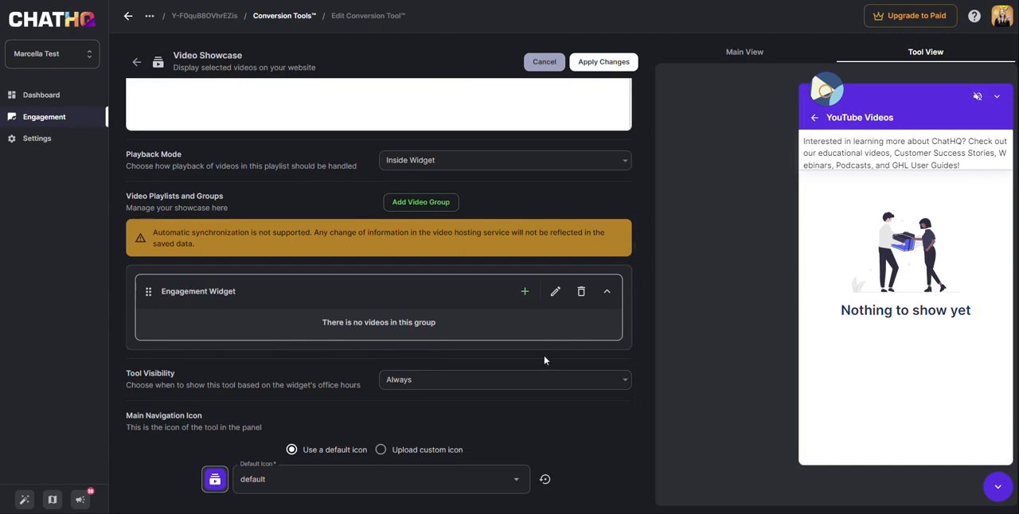
click(526, 293)
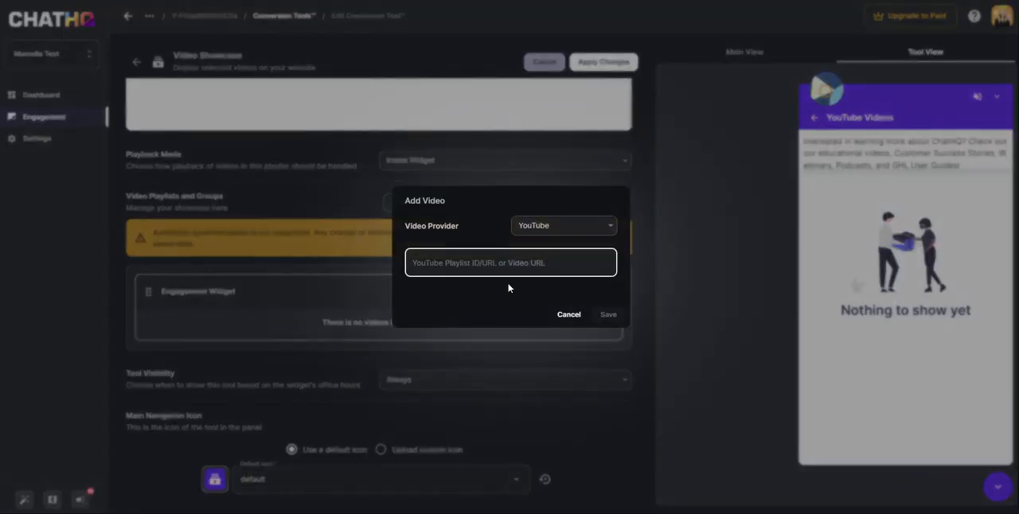
click(538, 227)
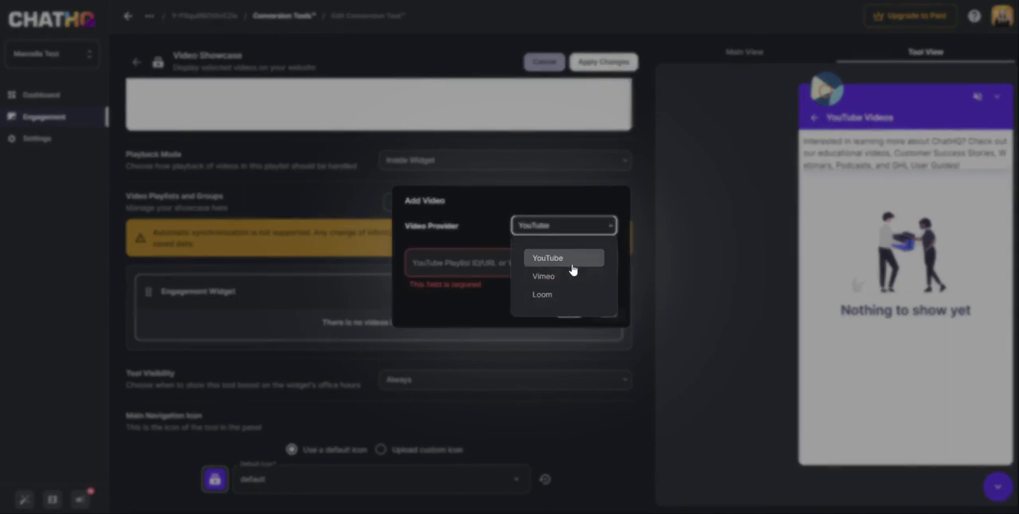
click(571, 263)
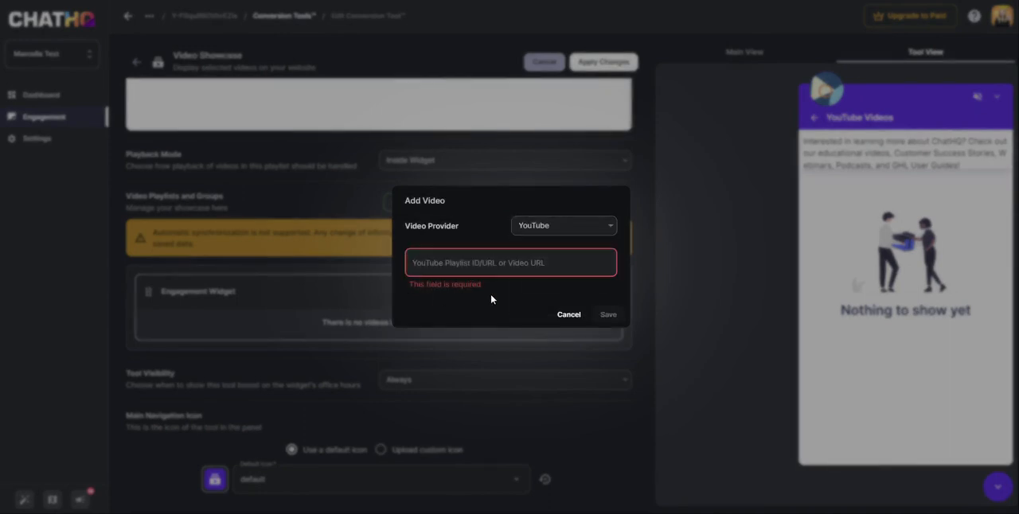
Switch to ChatHQ's YouTube channel videos and copy the share link of the Tawk.to livechat video
key(Return)
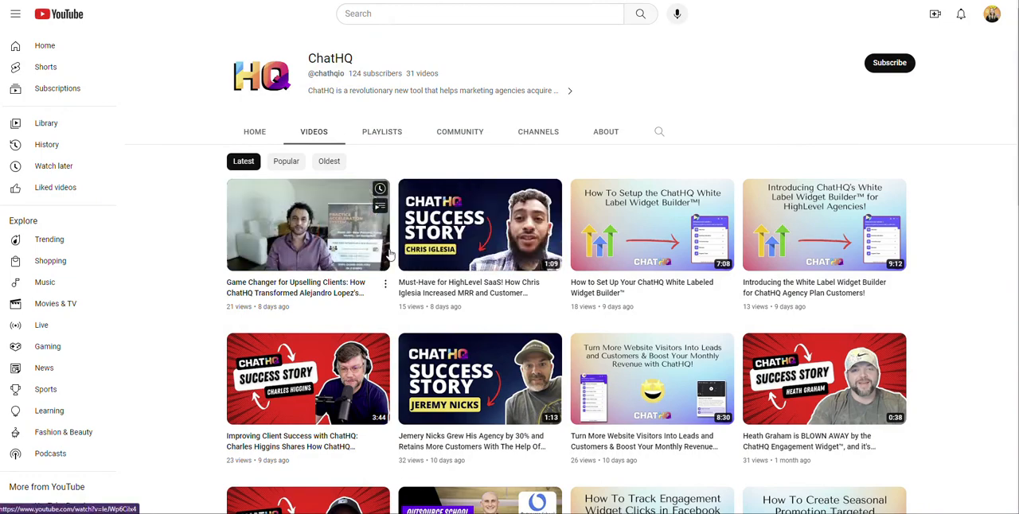
scroll(434, 268, down, 3)
scroll(434, 268, down, 4)
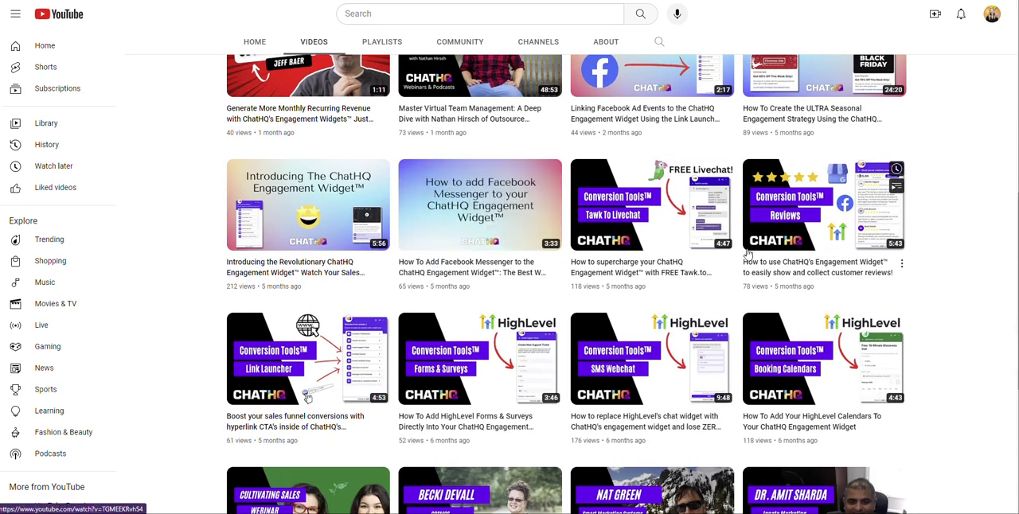
click(730, 266)
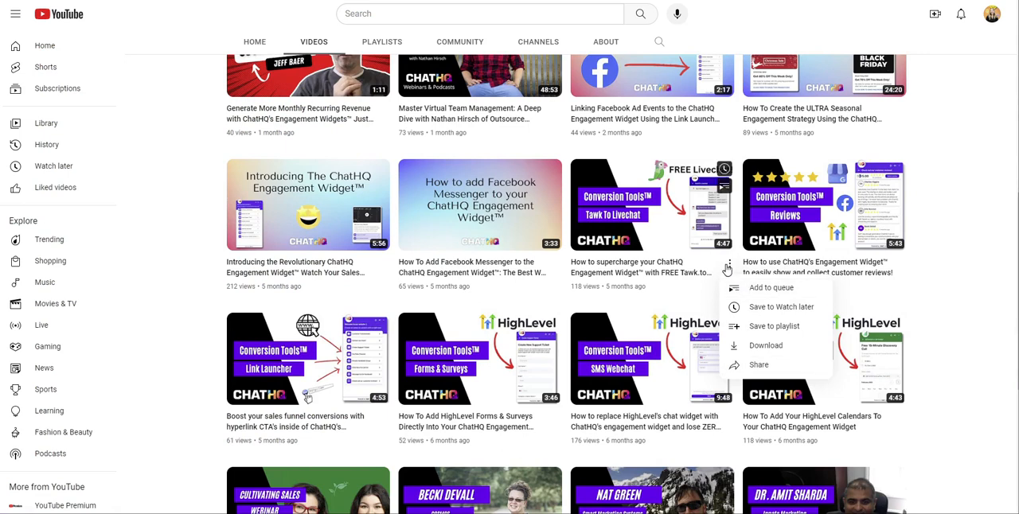
click(737, 366)
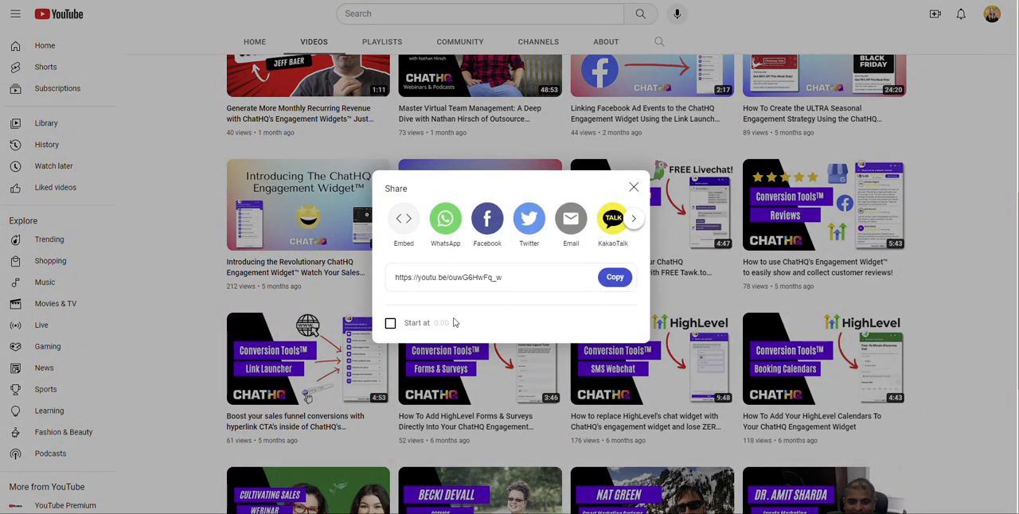
click(611, 278)
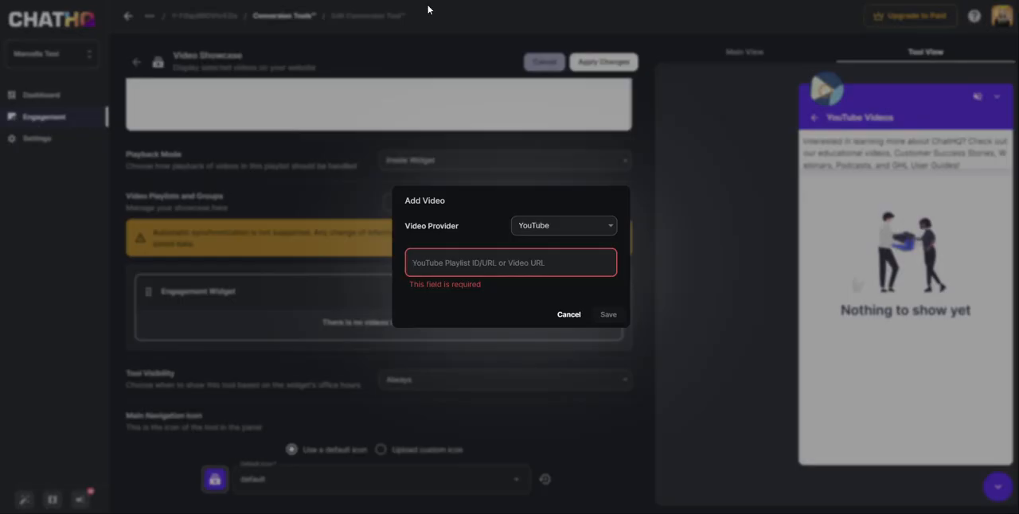
click(481, 254)
key(ctrl+v)
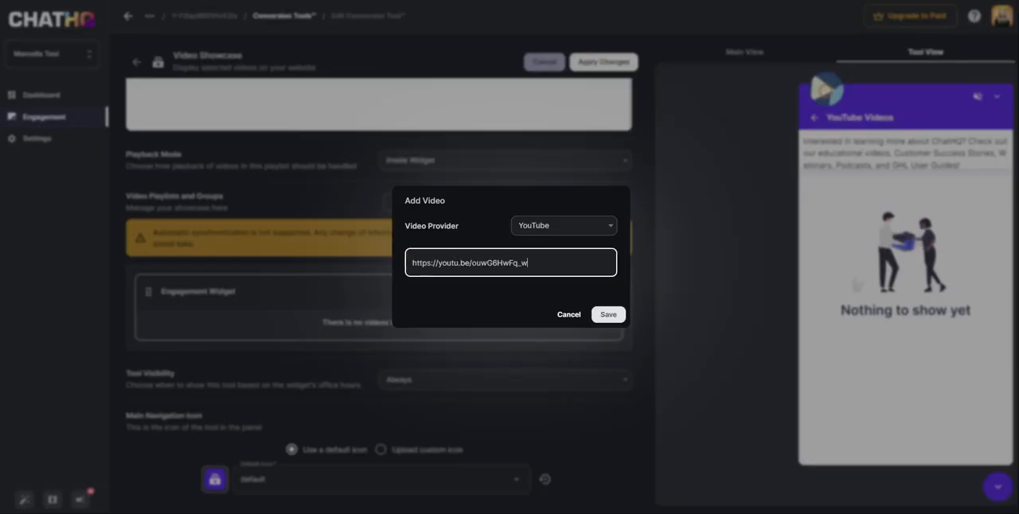
click(609, 315)
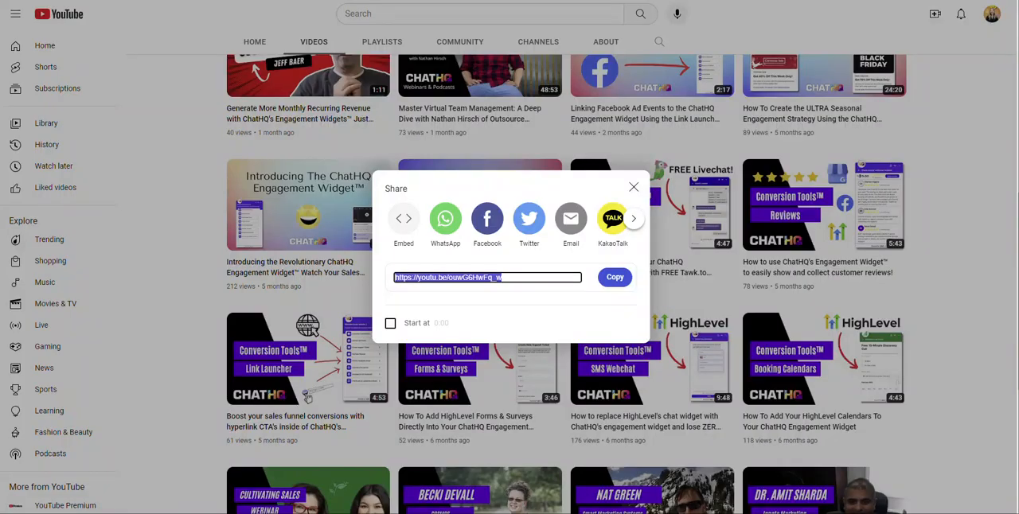
On ChatHQ's YouTube channel, open the full Customer Success Stories playlist and copy its share link
click(633, 186)
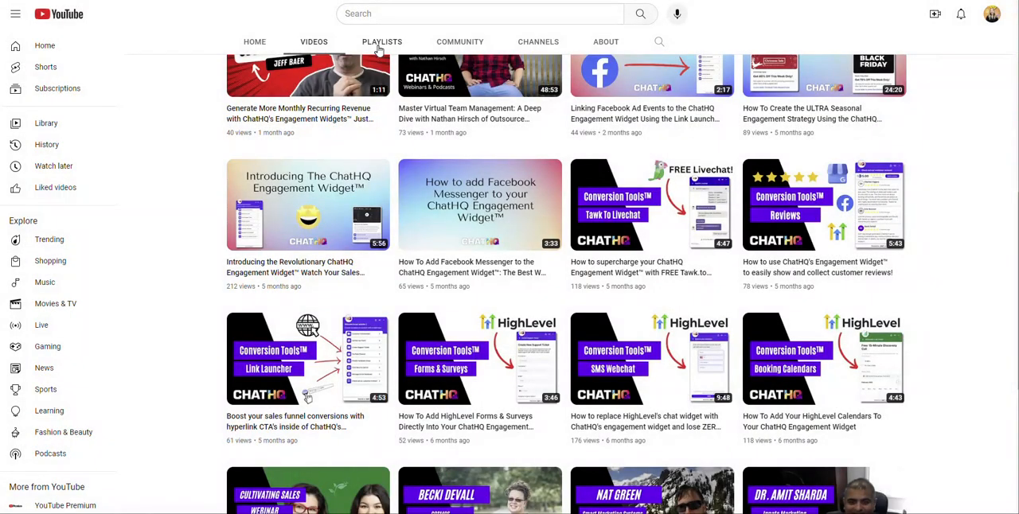
click(381, 43)
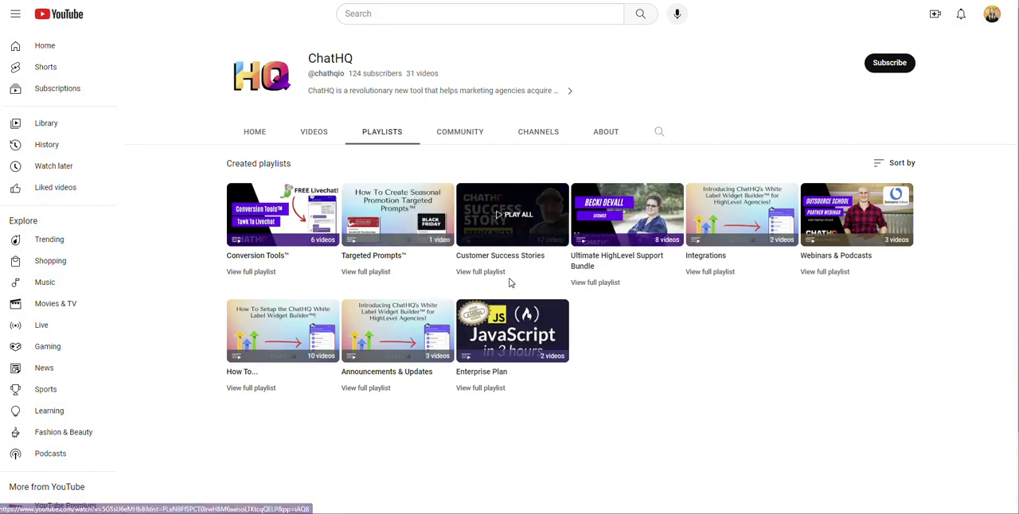
click(479, 272)
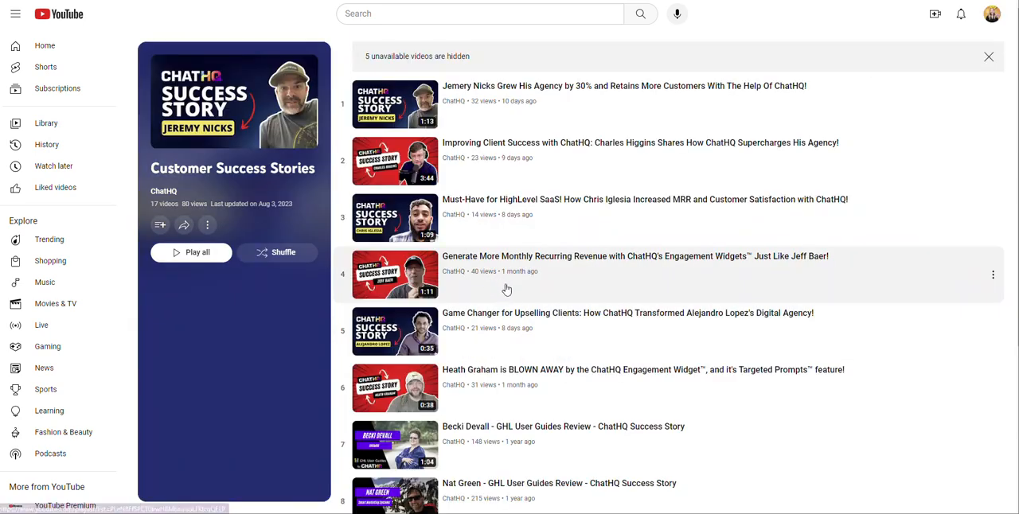
click(180, 231)
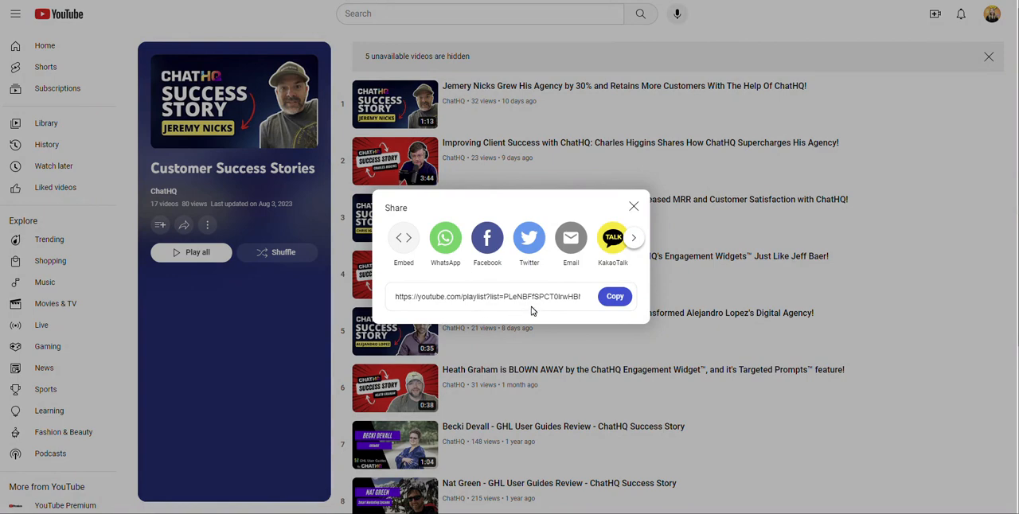
click(616, 299)
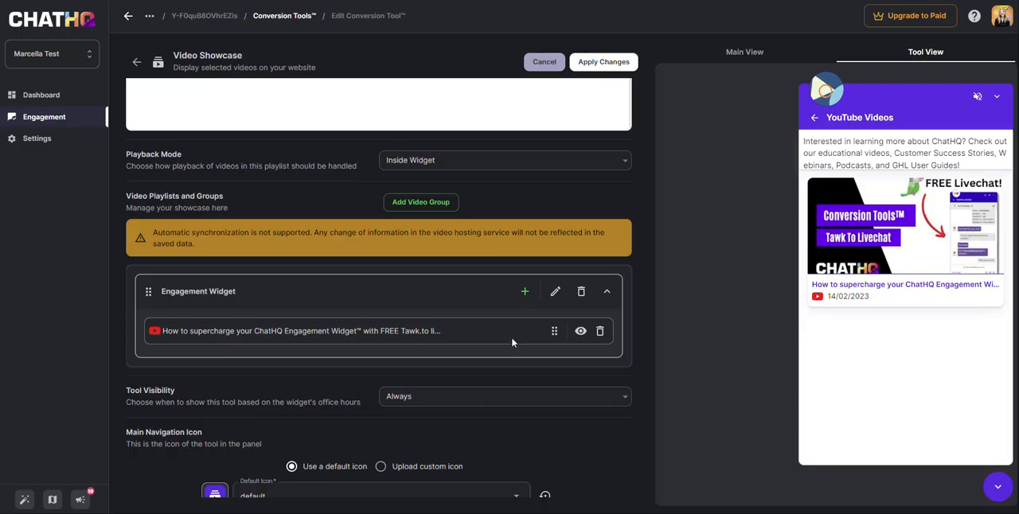
Back in the ChatHQ showcase editor, add a second video group titled "Customer Success Stories"
click(406, 209)
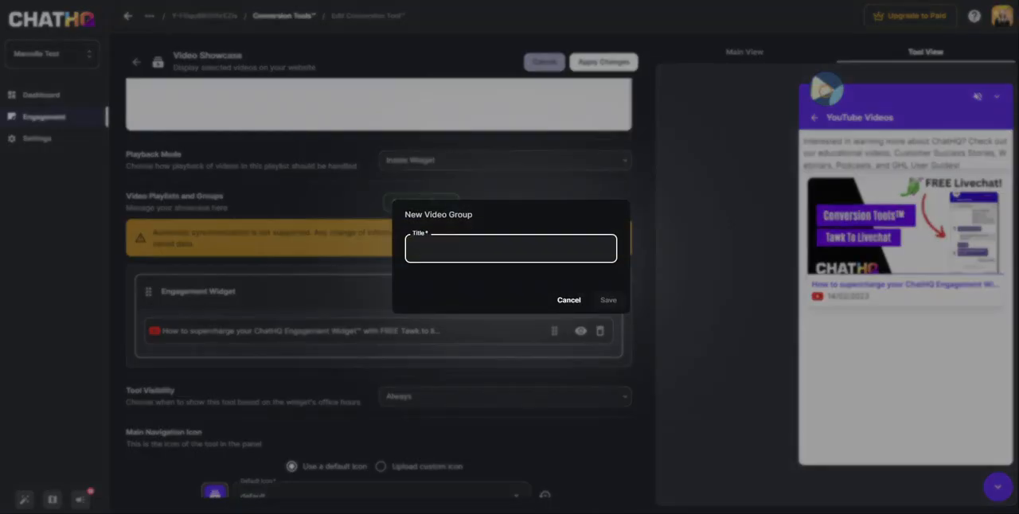
text(Customer Success Stories)
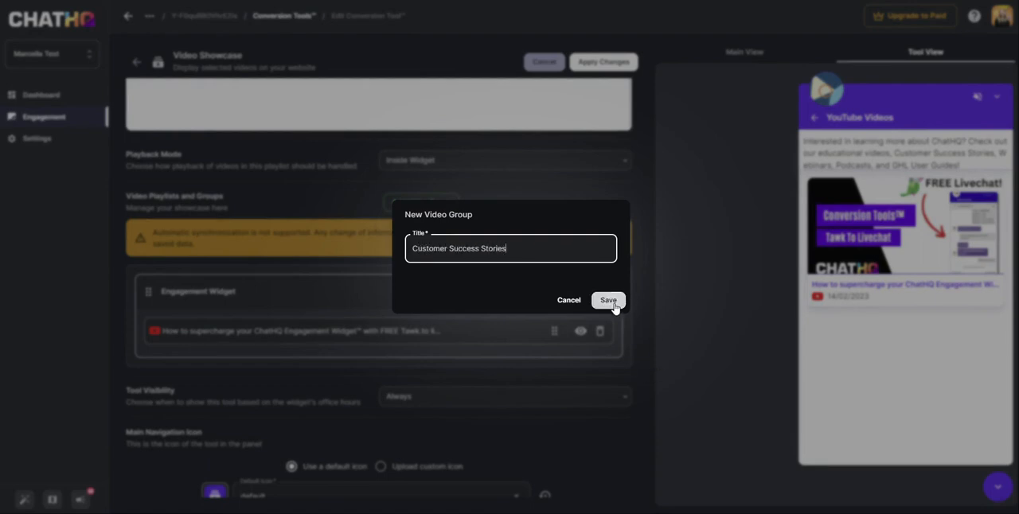
click(612, 301)
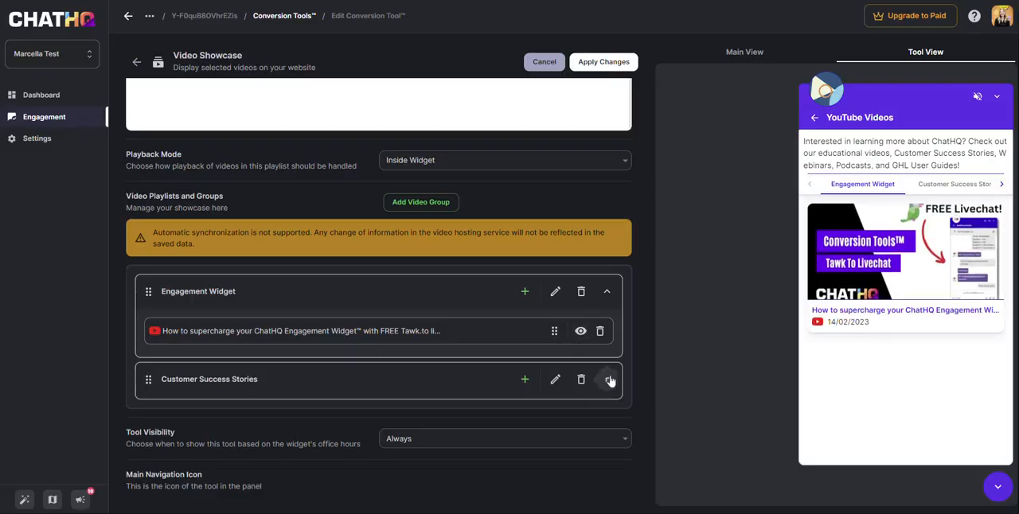
Expand the Customer Success Stories group and add the copied YouTube playlist link to it
click(609, 381)
scroll(306, 383, down, 1)
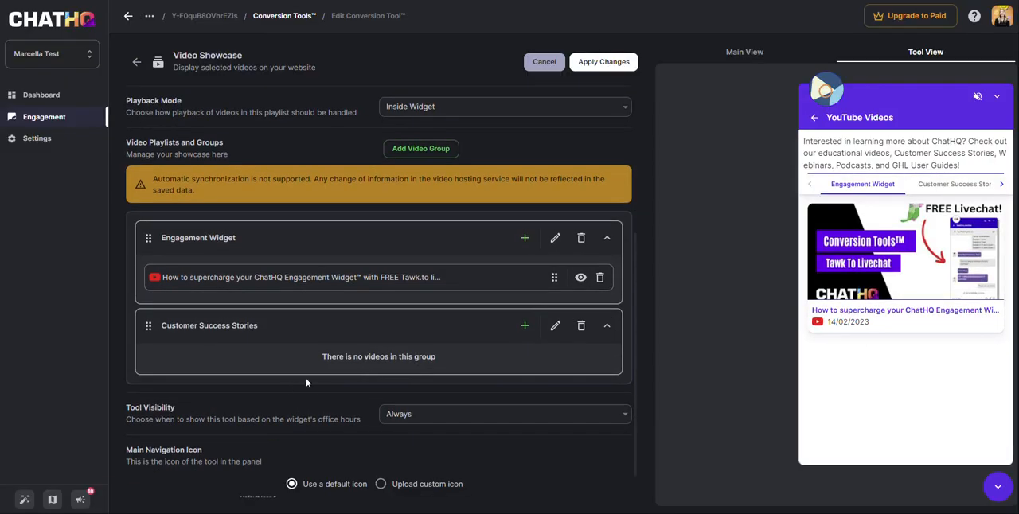
click(526, 326)
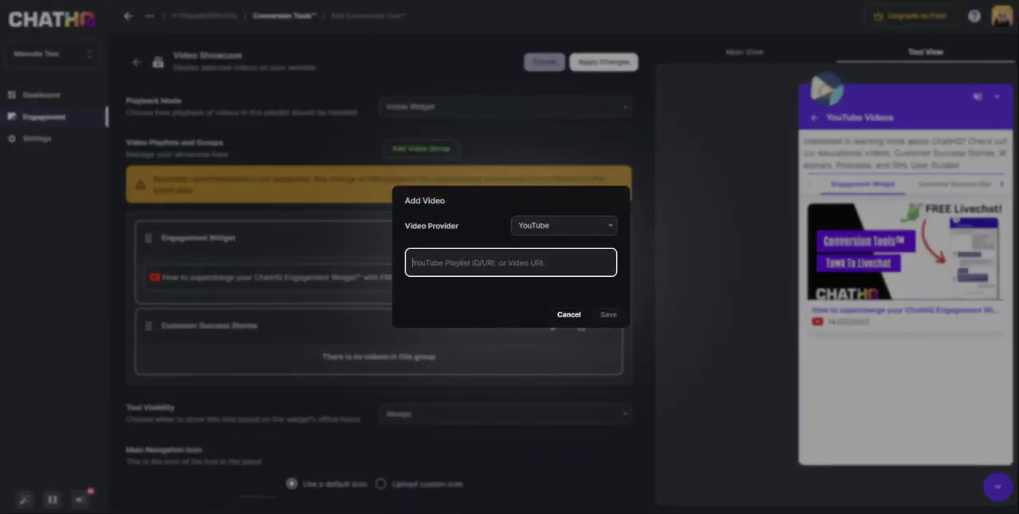
key(ctrl+v)
click(603, 315)
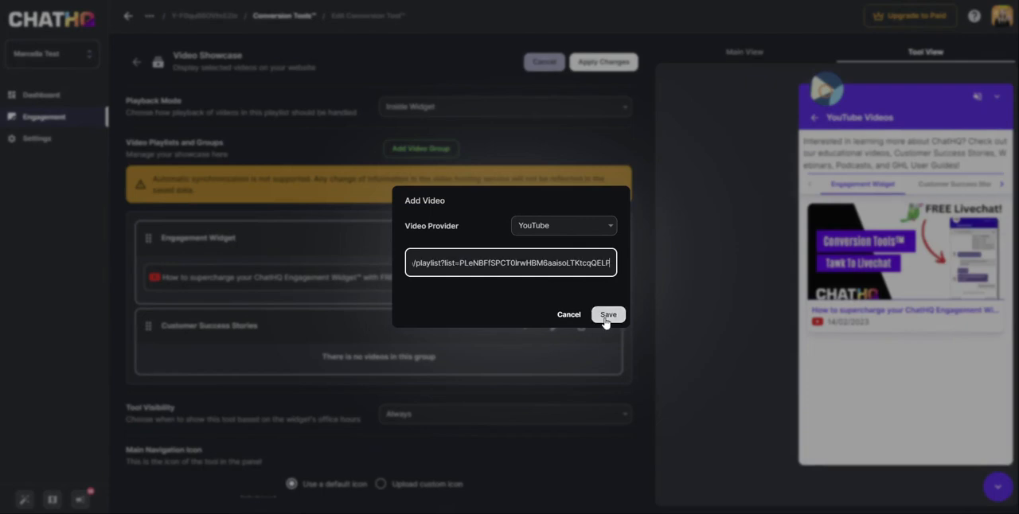
Review the Customer Success Stories videos in both the group's list and the widget preview
scroll(464, 333, down, 1)
scroll(463, 333, down, 4)
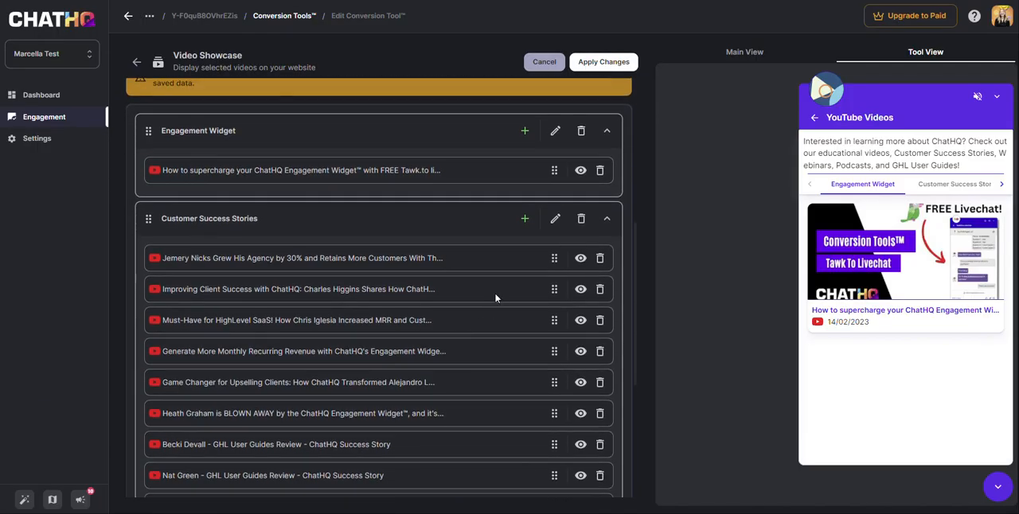
scroll(470, 417, down, 4)
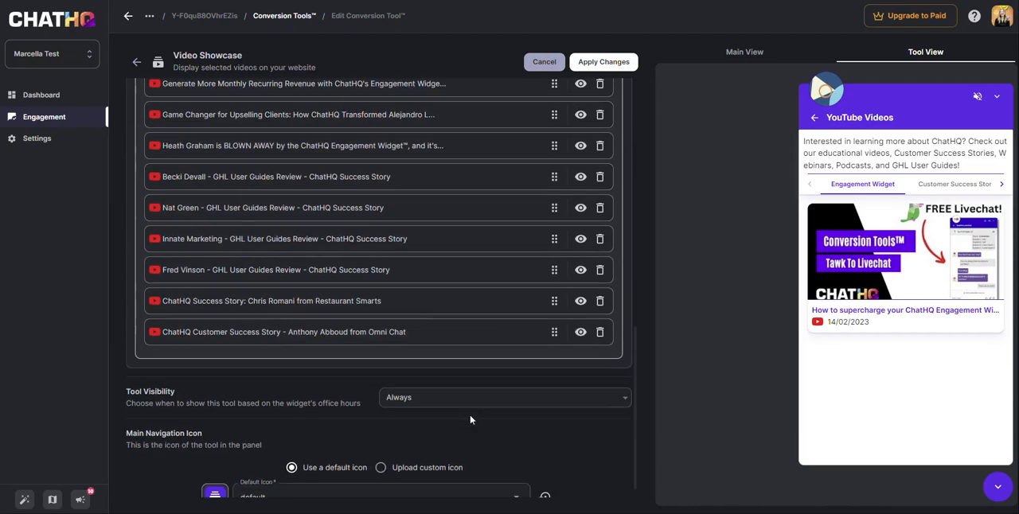
scroll(470, 362, up, 6)
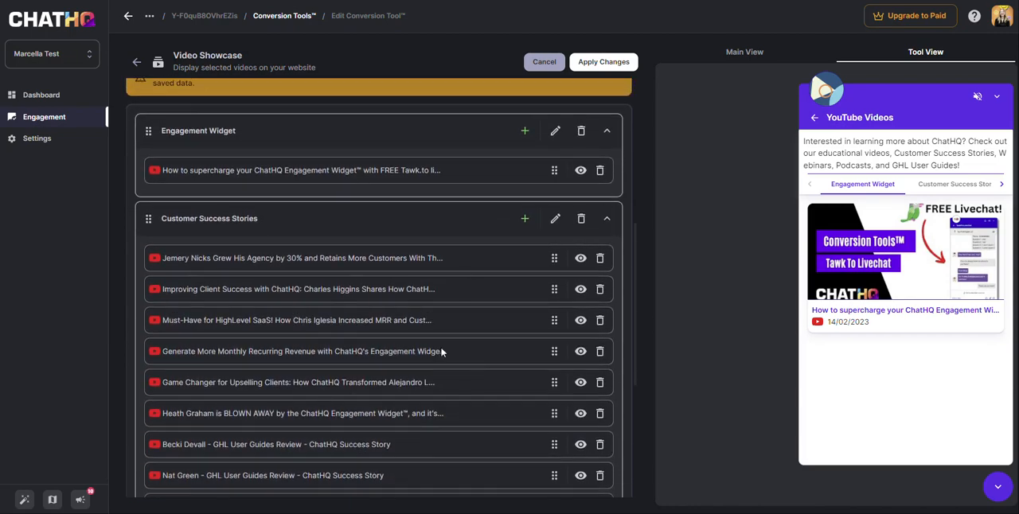
scroll(465, 373, up, 3)
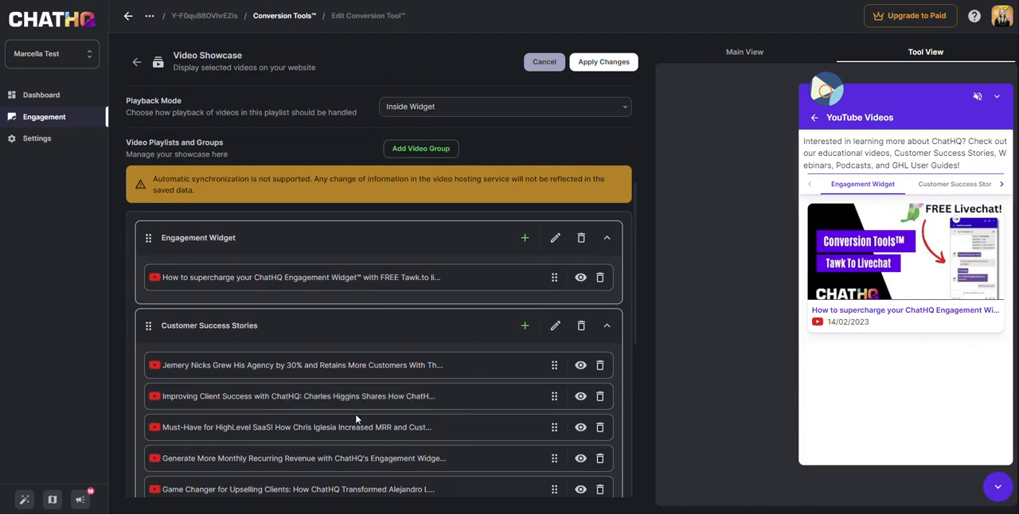
click(948, 192)
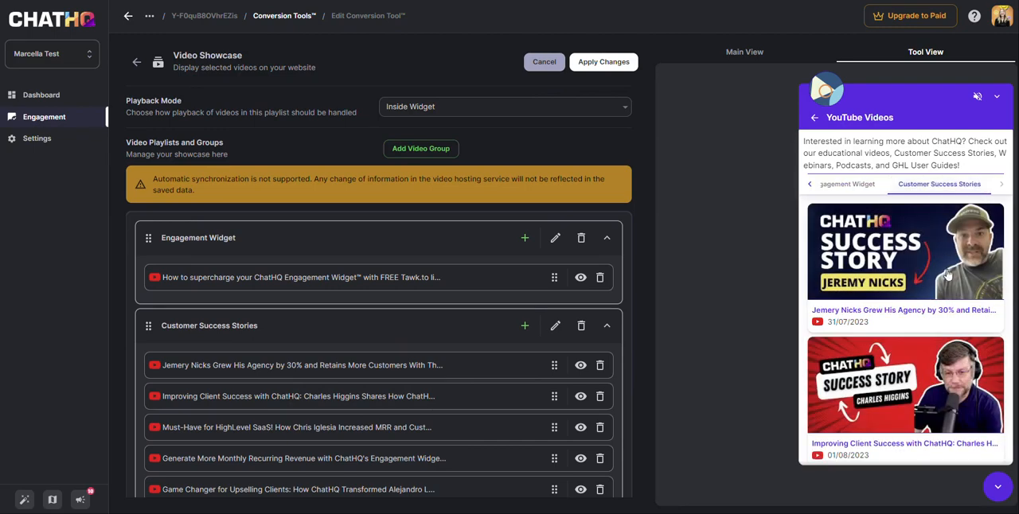
scroll(950, 312, down, 6)
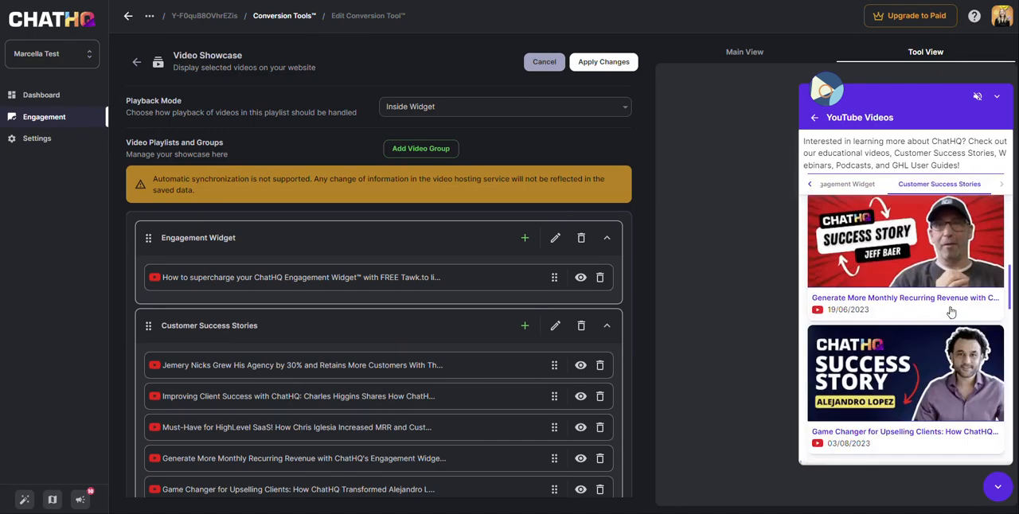
scroll(951, 312, down, 6)
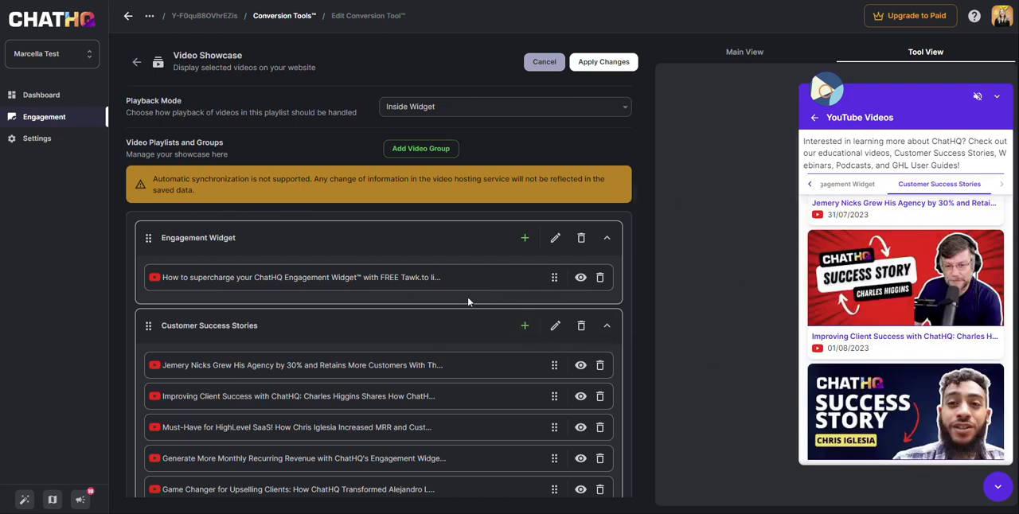
Examine the Tool Visibility options for the widget's office hours and keep the setting at Always
scroll(470, 302, down, 5)
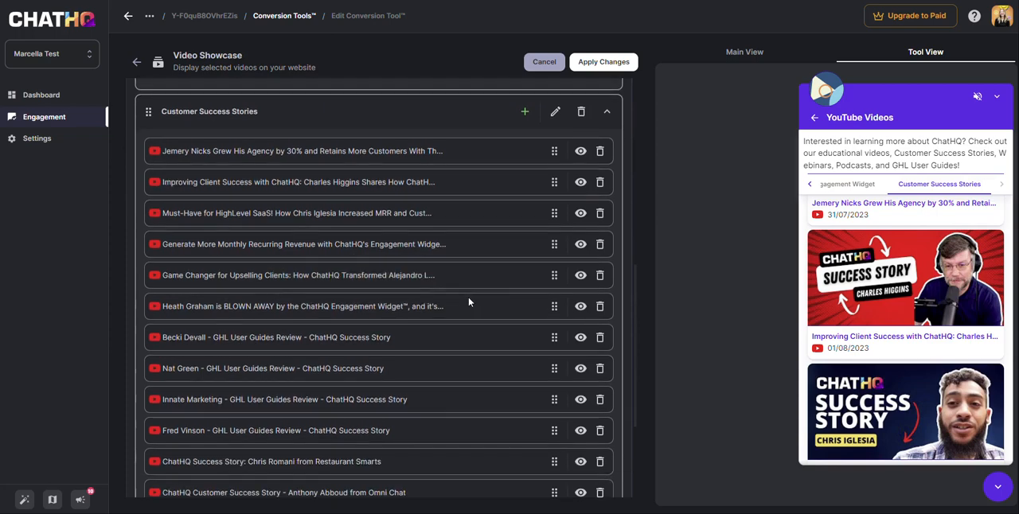
scroll(469, 301, down, 1)
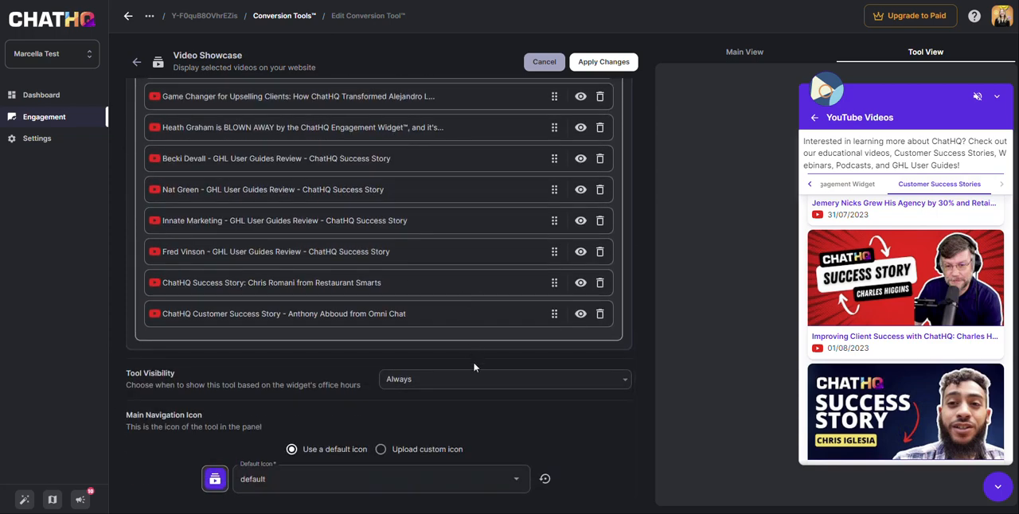
click(514, 386)
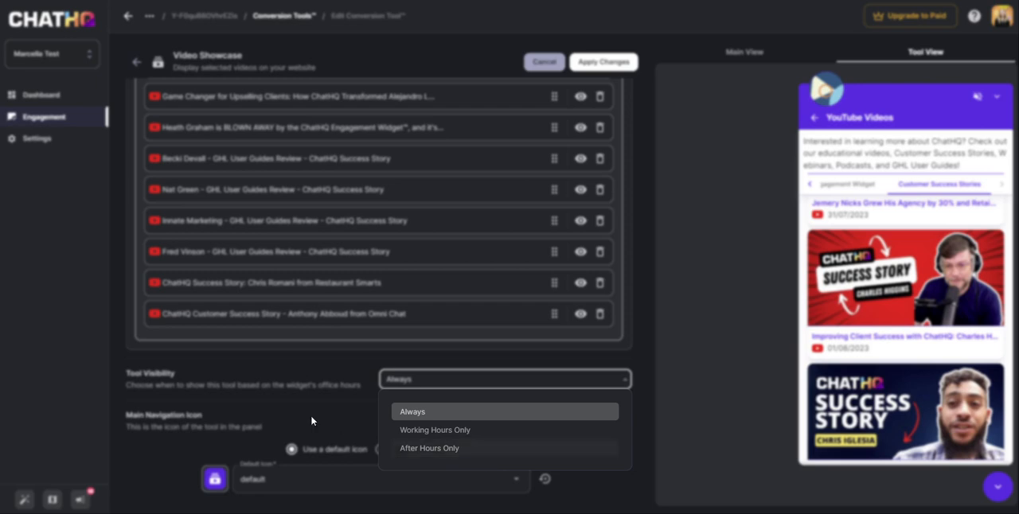
click(342, 408)
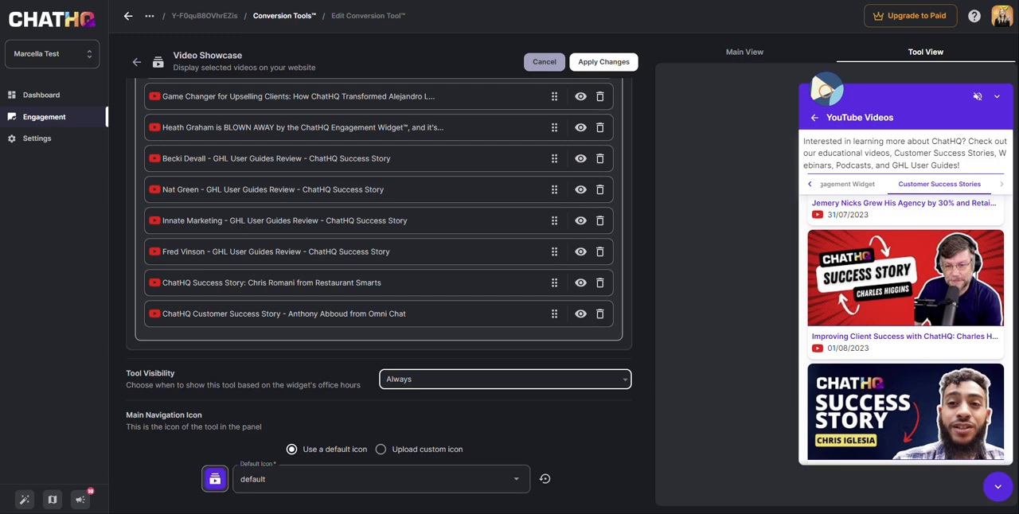
Browse the default icons available for the showcase's Main Navigation Icon, keeping the default one
click(418, 480)
scroll(419, 370, down, 4)
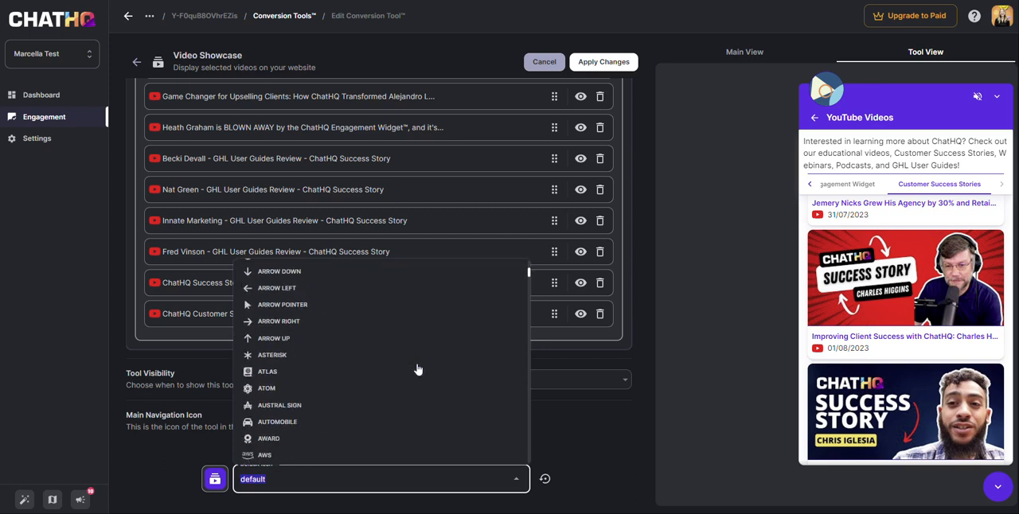
scroll(419, 370, down, 3)
scroll(419, 370, down, 10)
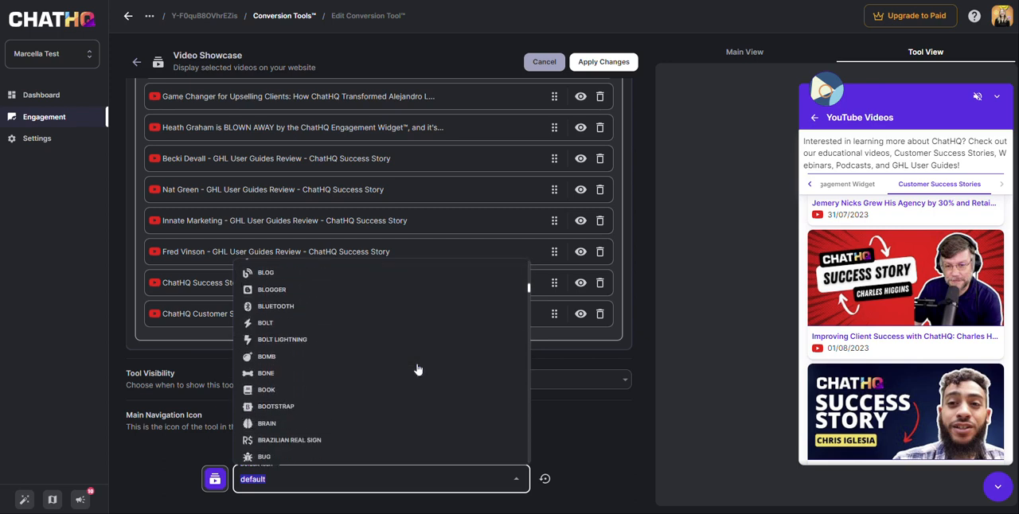
scroll(419, 370, down, 10)
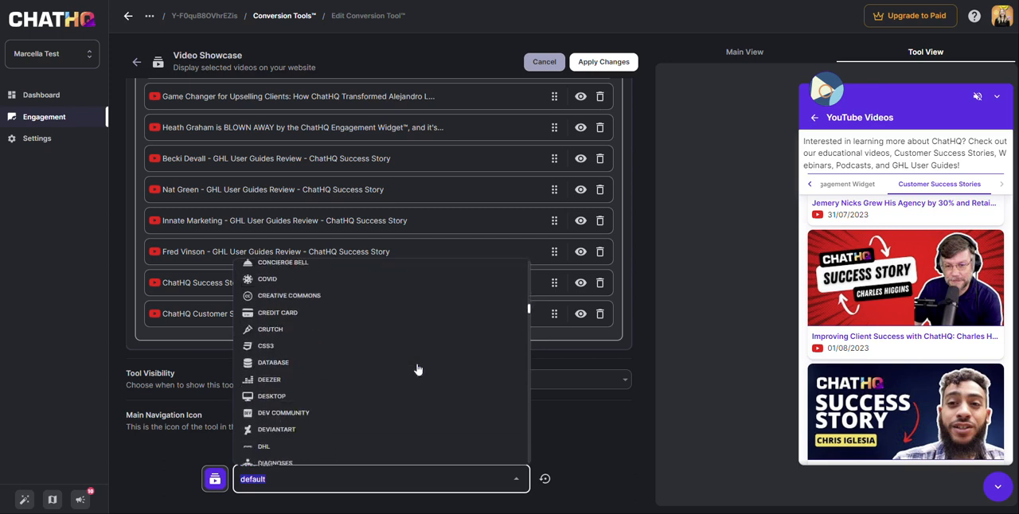
scroll(419, 370, down, 3)
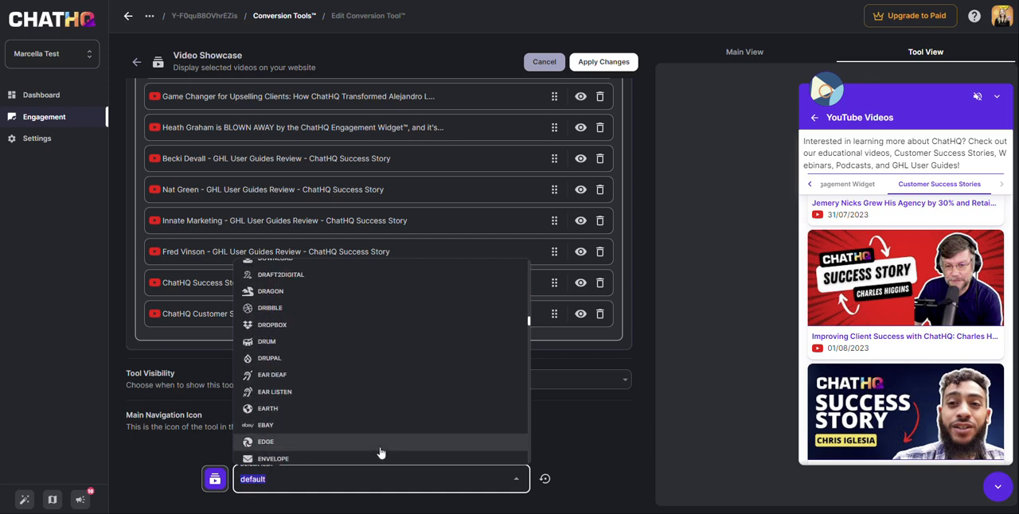
click(591, 447)
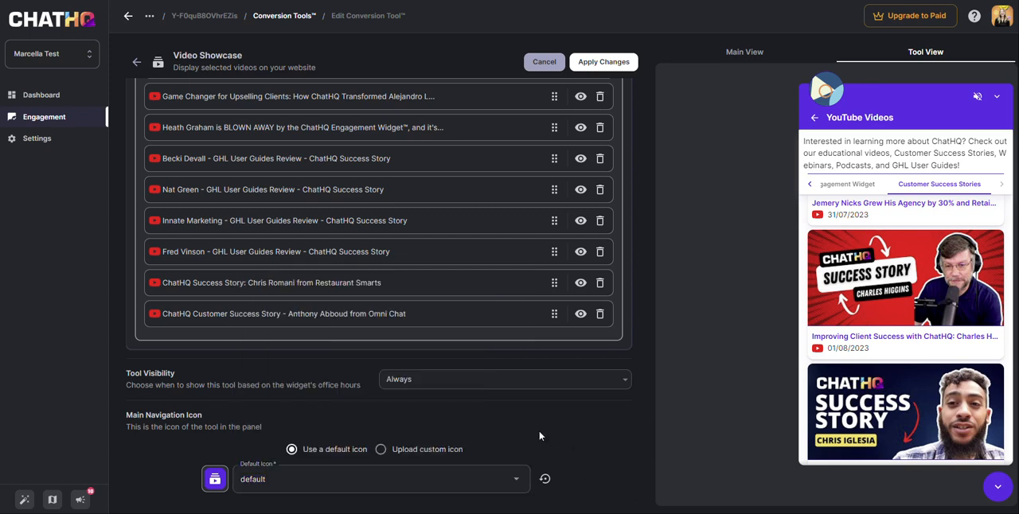
Apply the Video Showcase changes and return to the showcase's title and description settings
scroll(613, 390, up, 2)
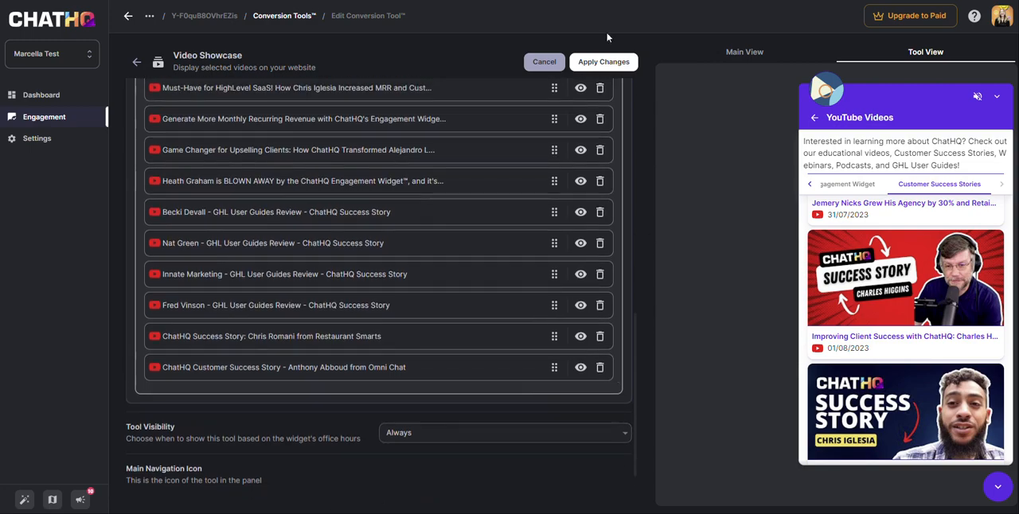
click(623, 67)
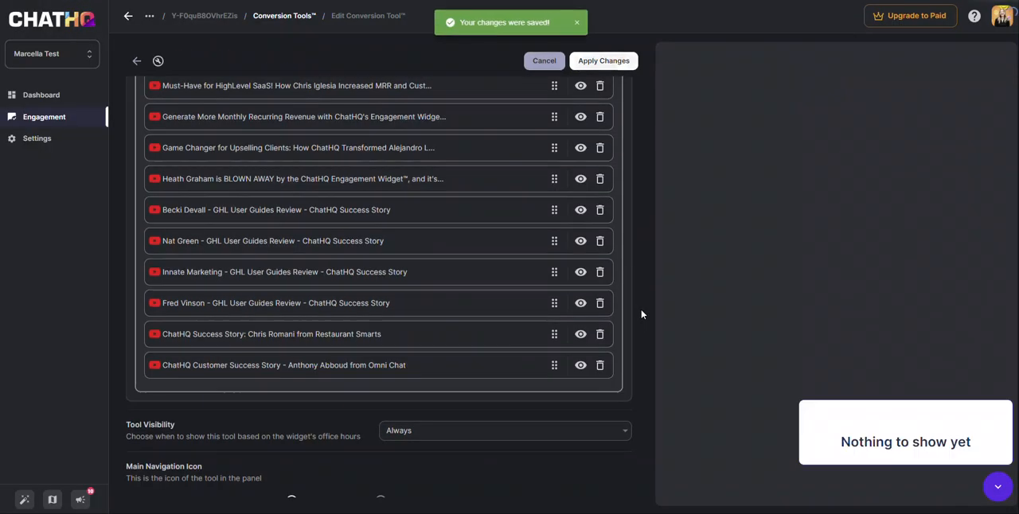
scroll(615, 162, up, 5)
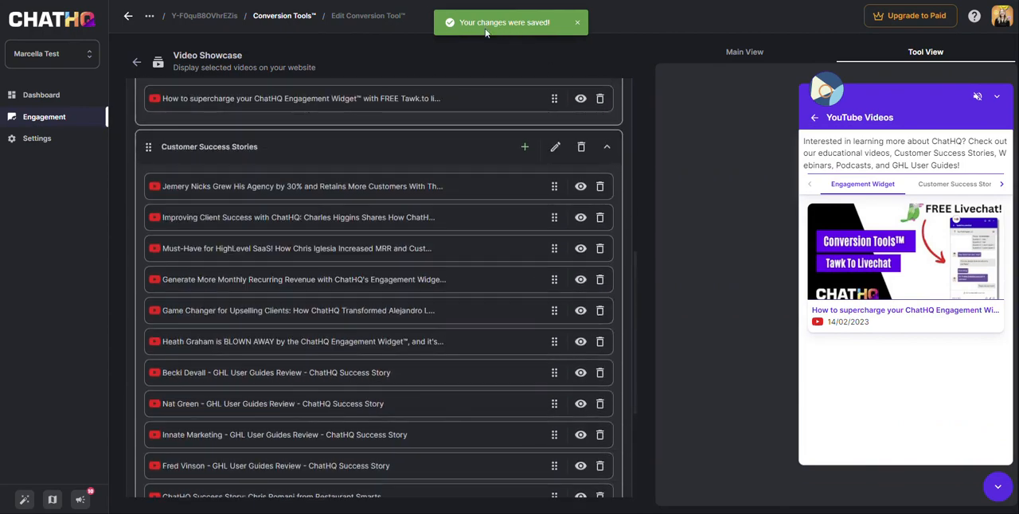
scroll(570, 259, up, 10)
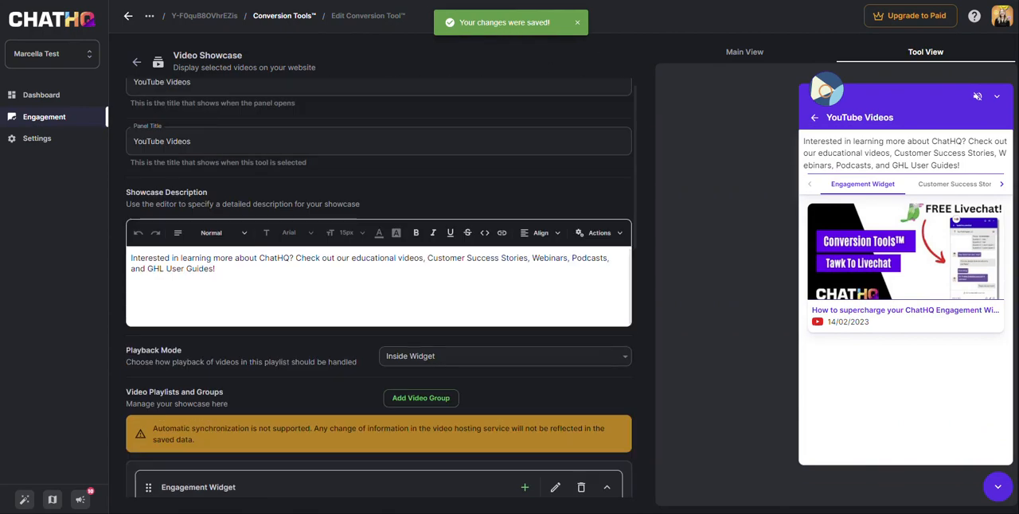